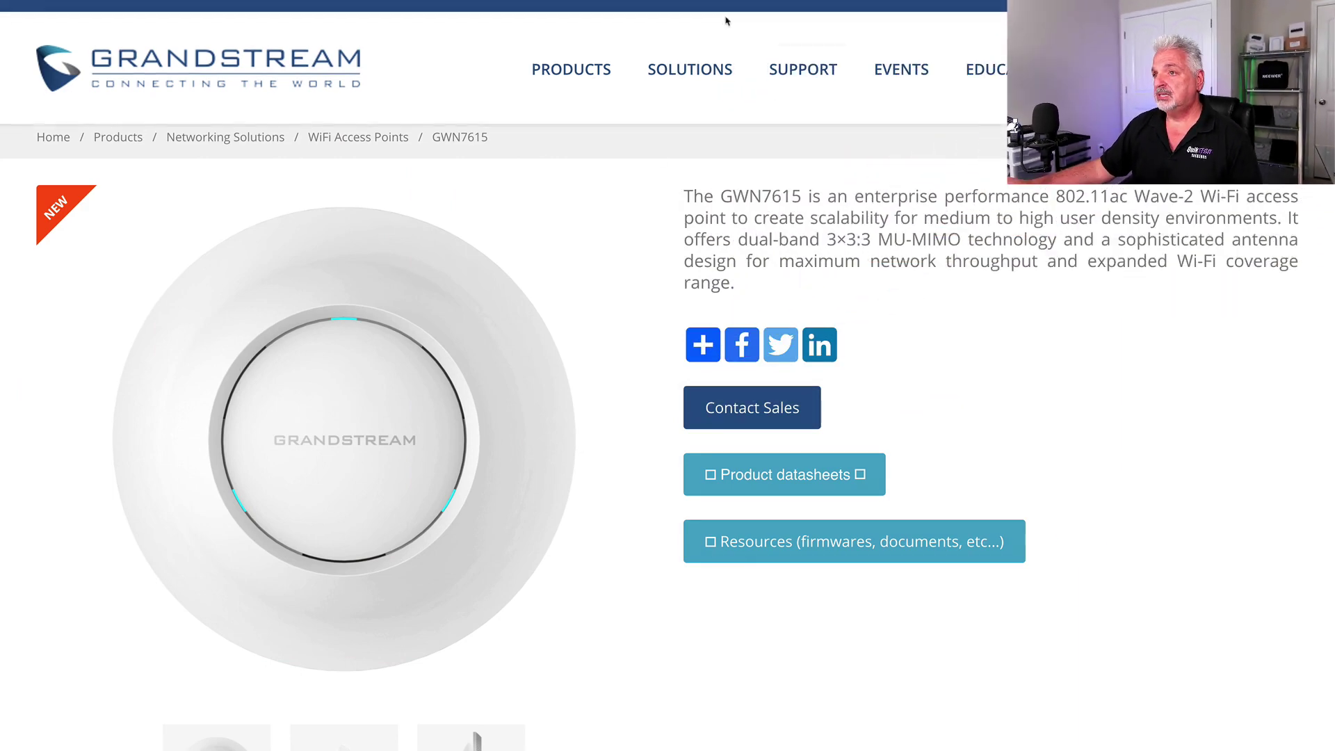
Open Grandstream's Support Tools page and scroll to the GWN Discovery Tool and GWN Manager downloads
mouse_move(685, 104)
mouse_move(795, 97)
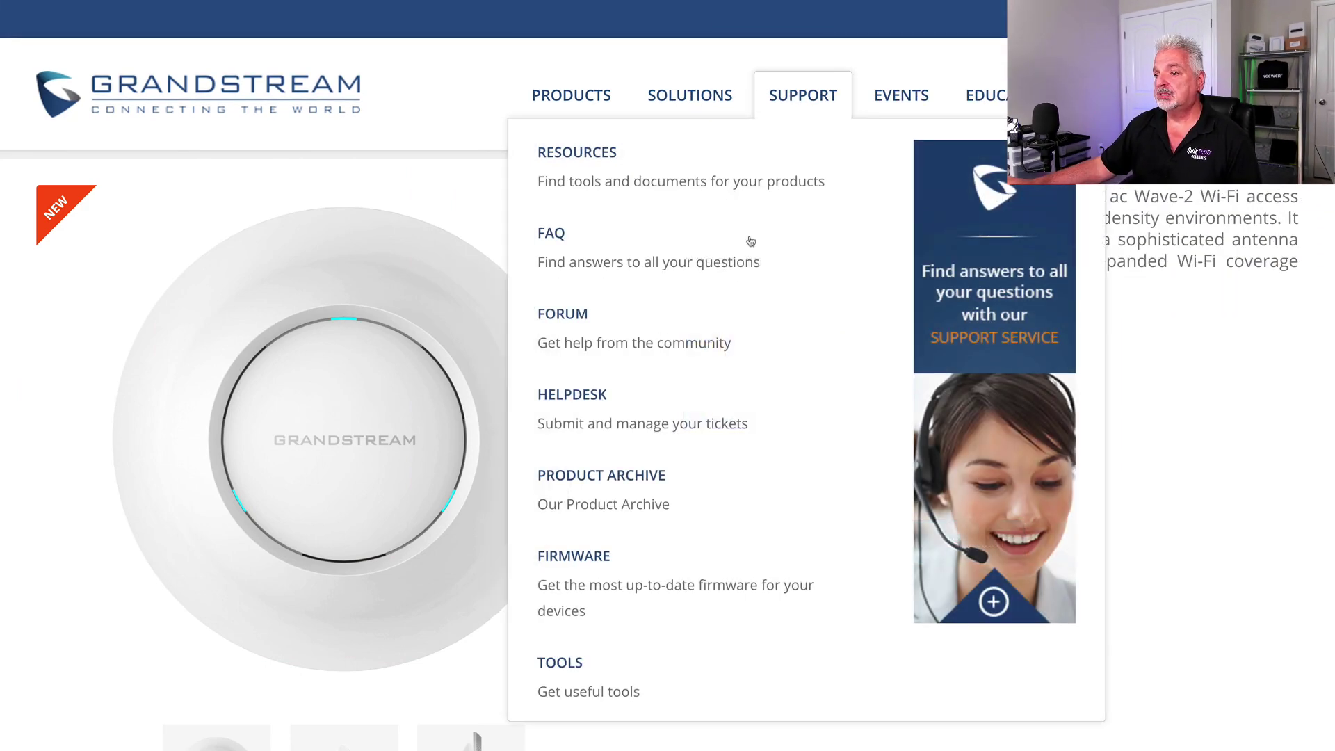
click(555, 664)
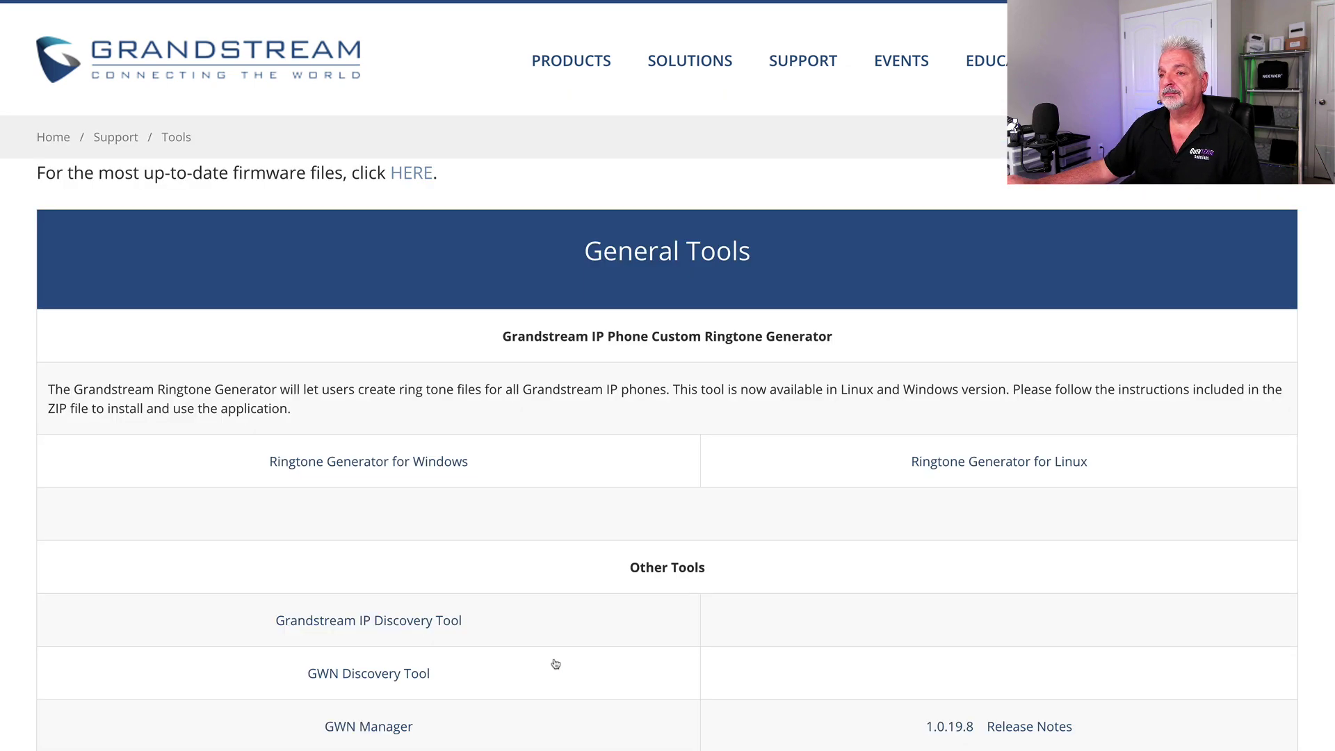
scroll(557, 661, down, 3)
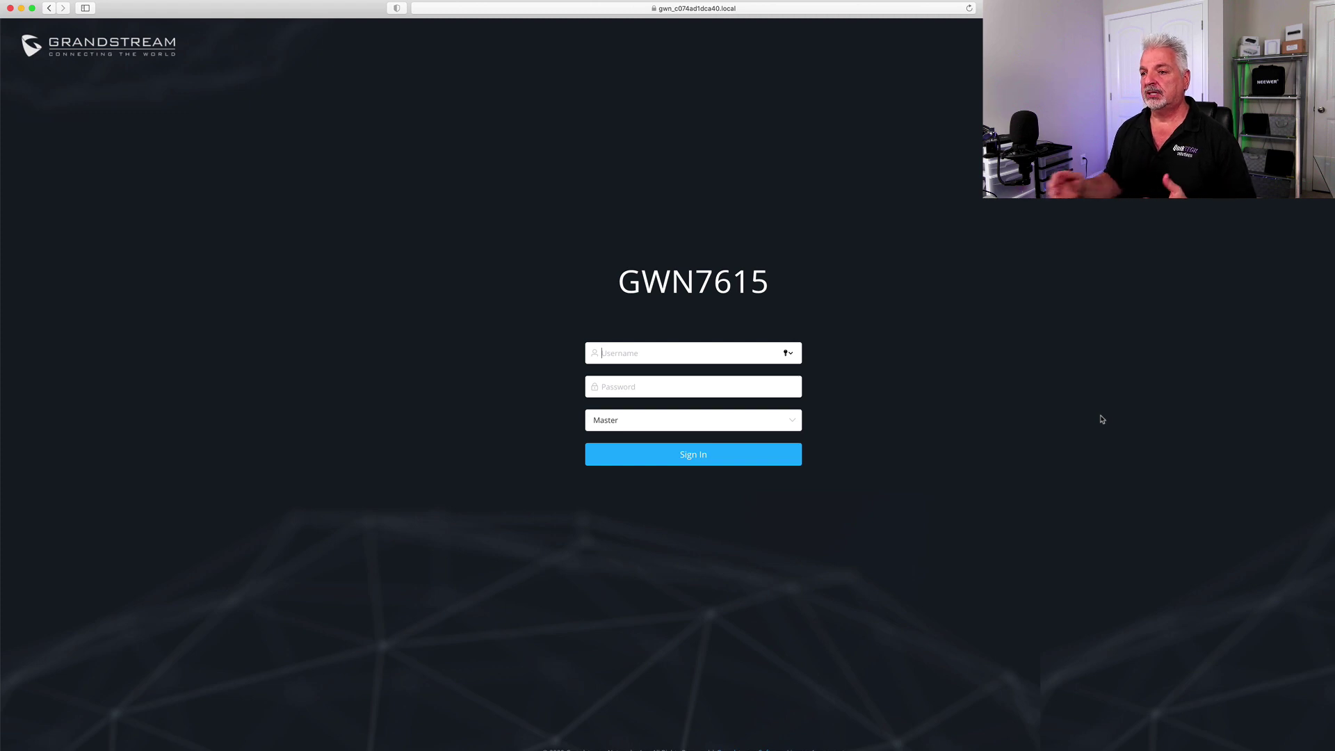
Sign in to the access point as admin, keeping the Master role
click(794, 422)
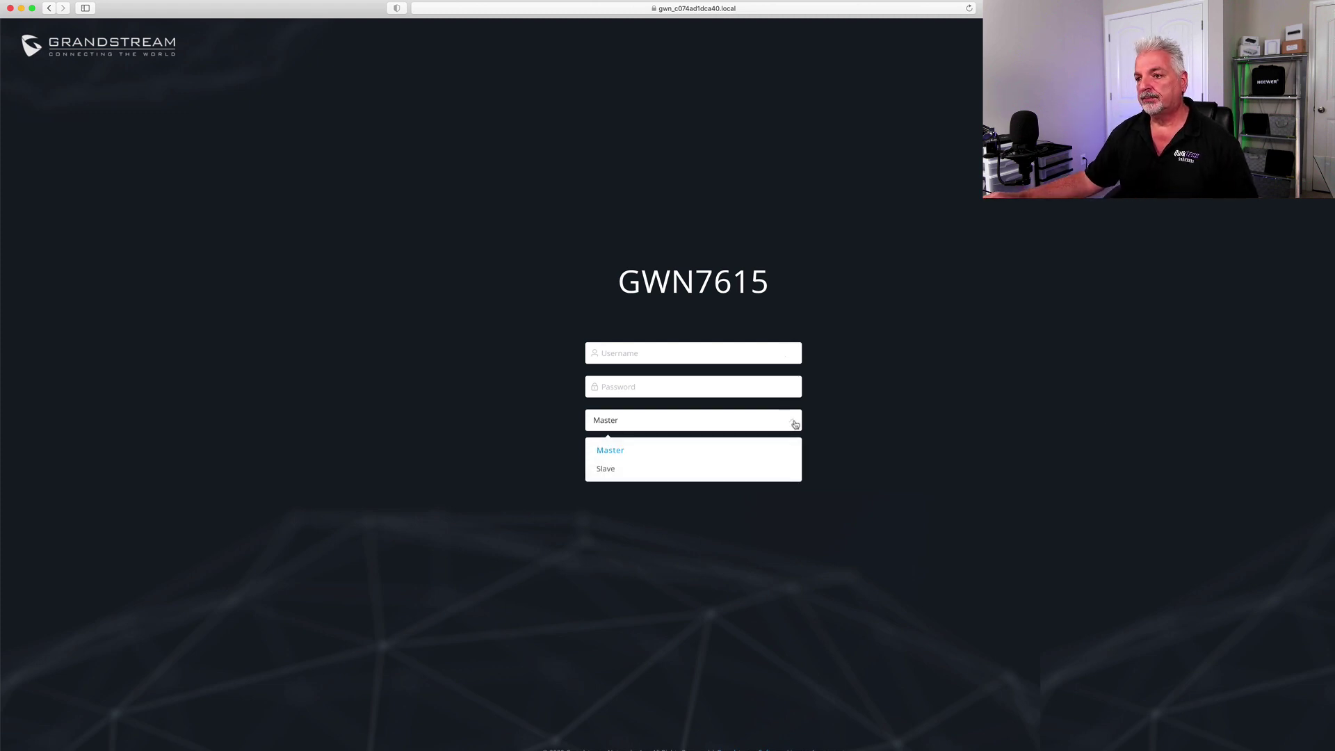
click(794, 422)
click(637, 353)
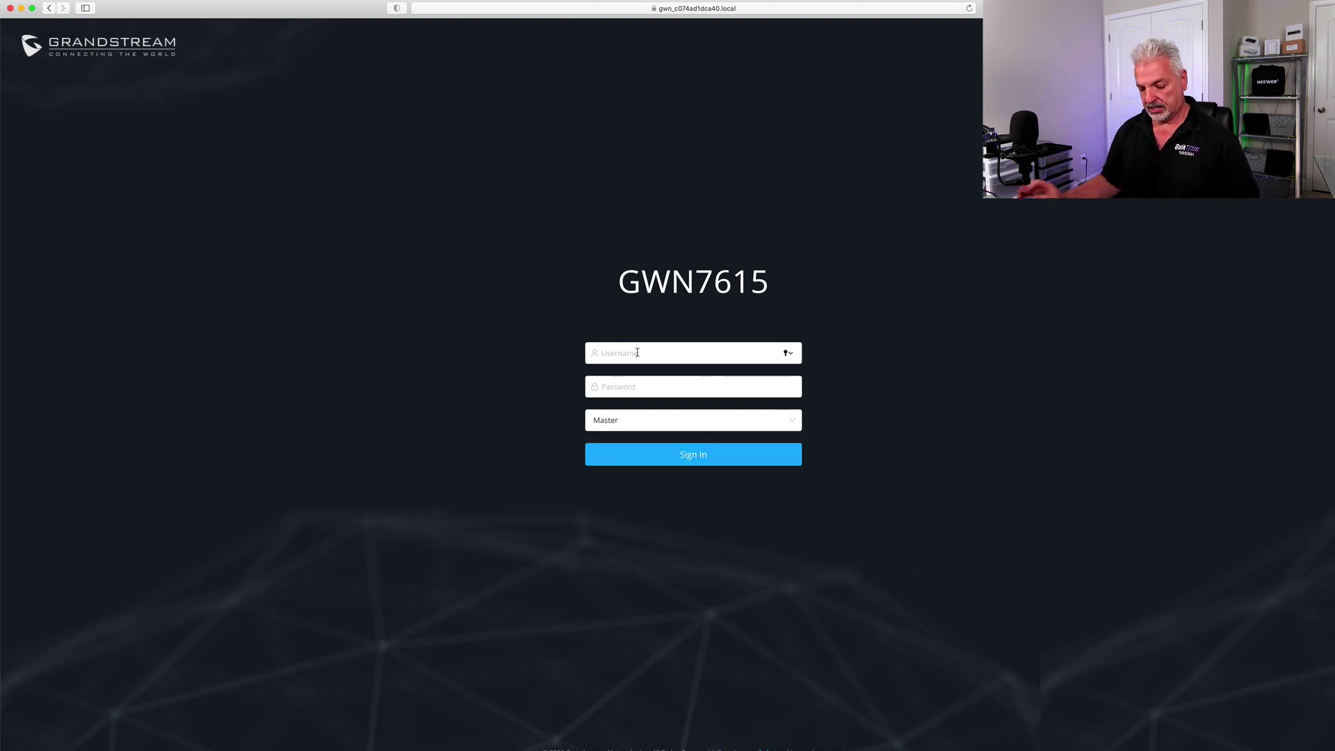
text(admin)
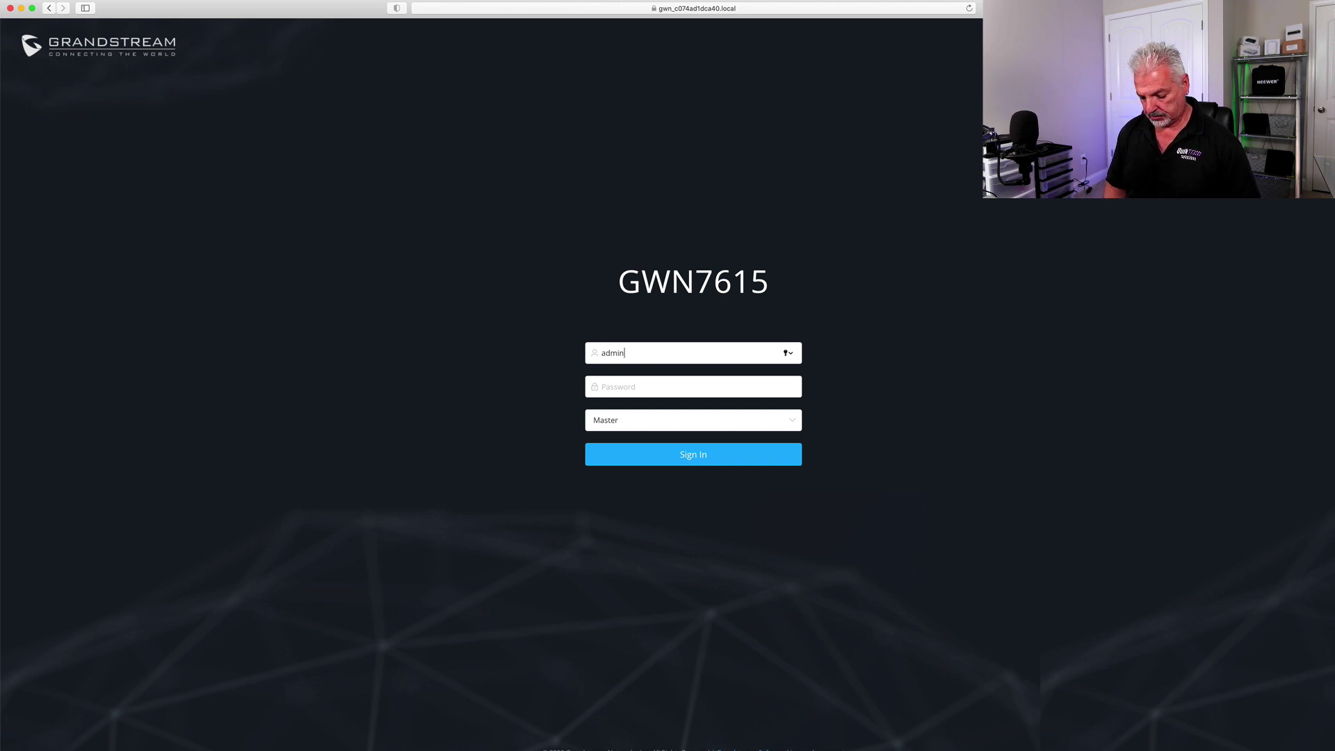
click(626, 386)
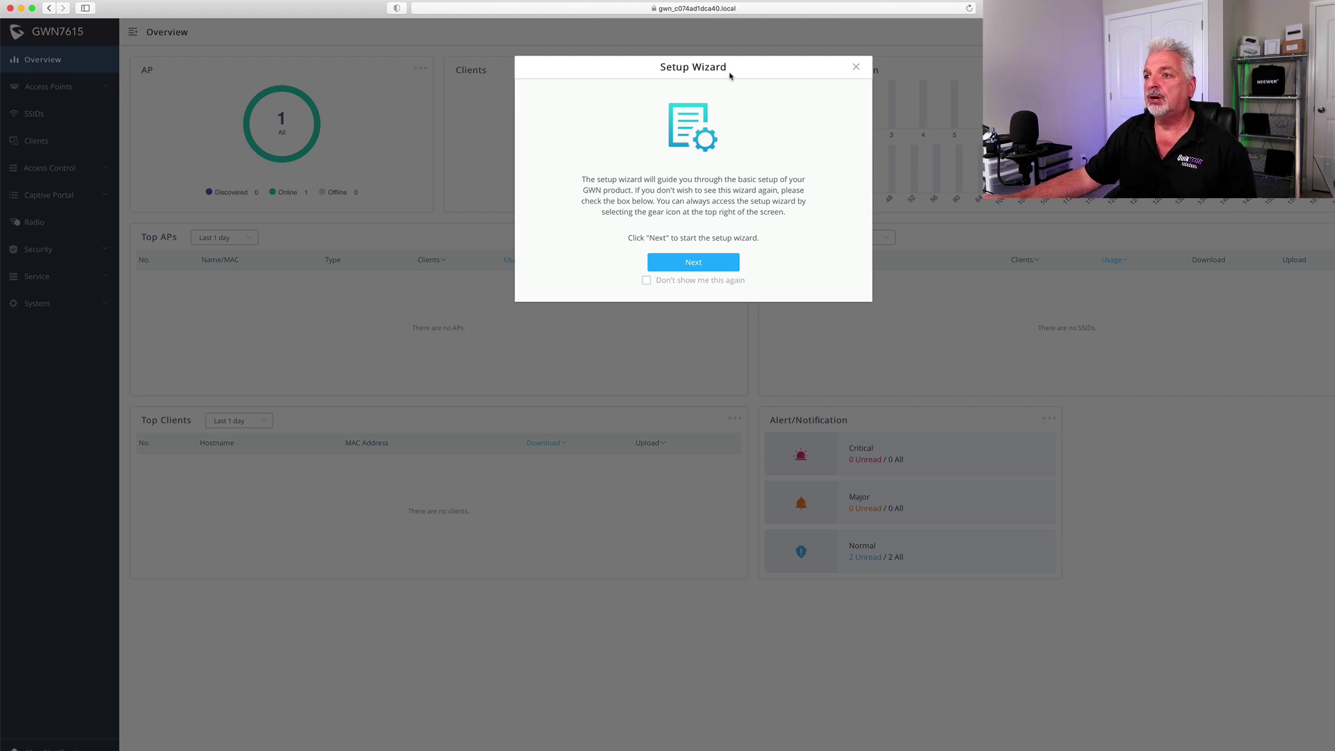
Run the setup wizard, renaming the SSID to 'Quiktech 7615' with a new pre-shared key
click(694, 263)
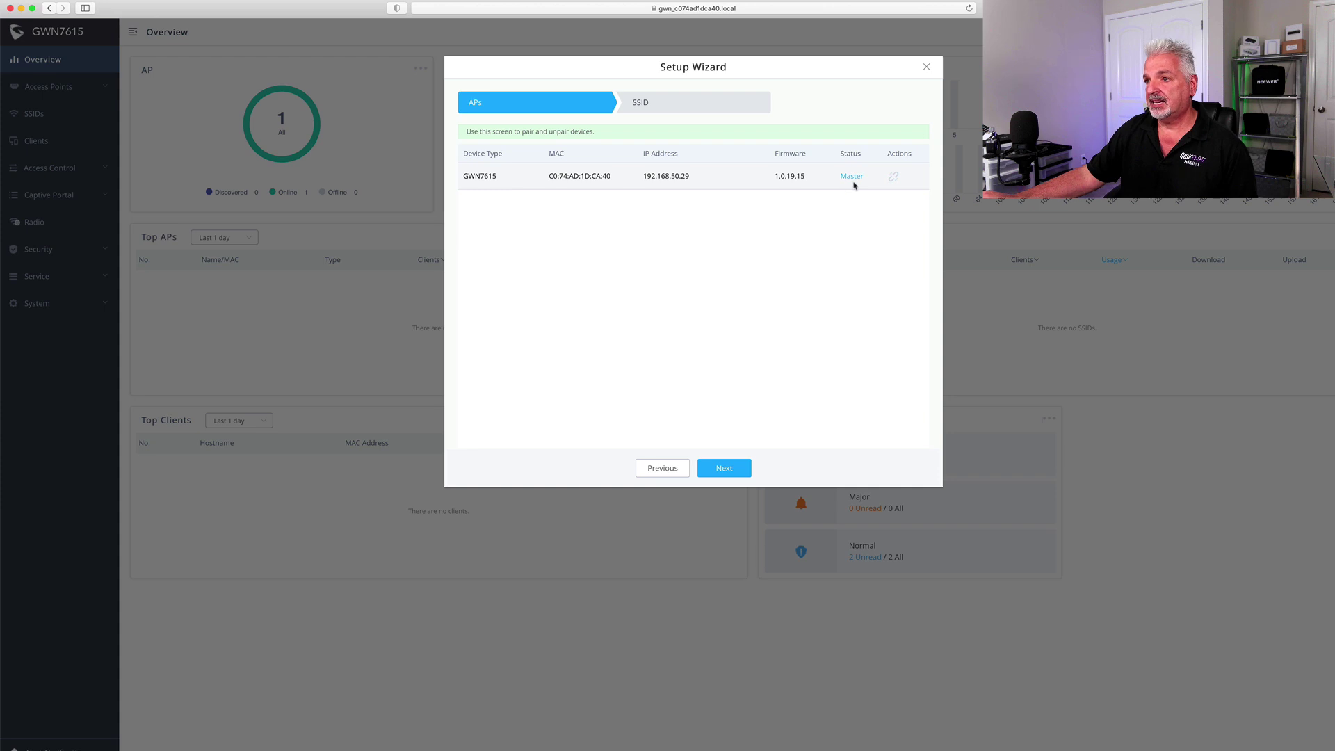
click(724, 468)
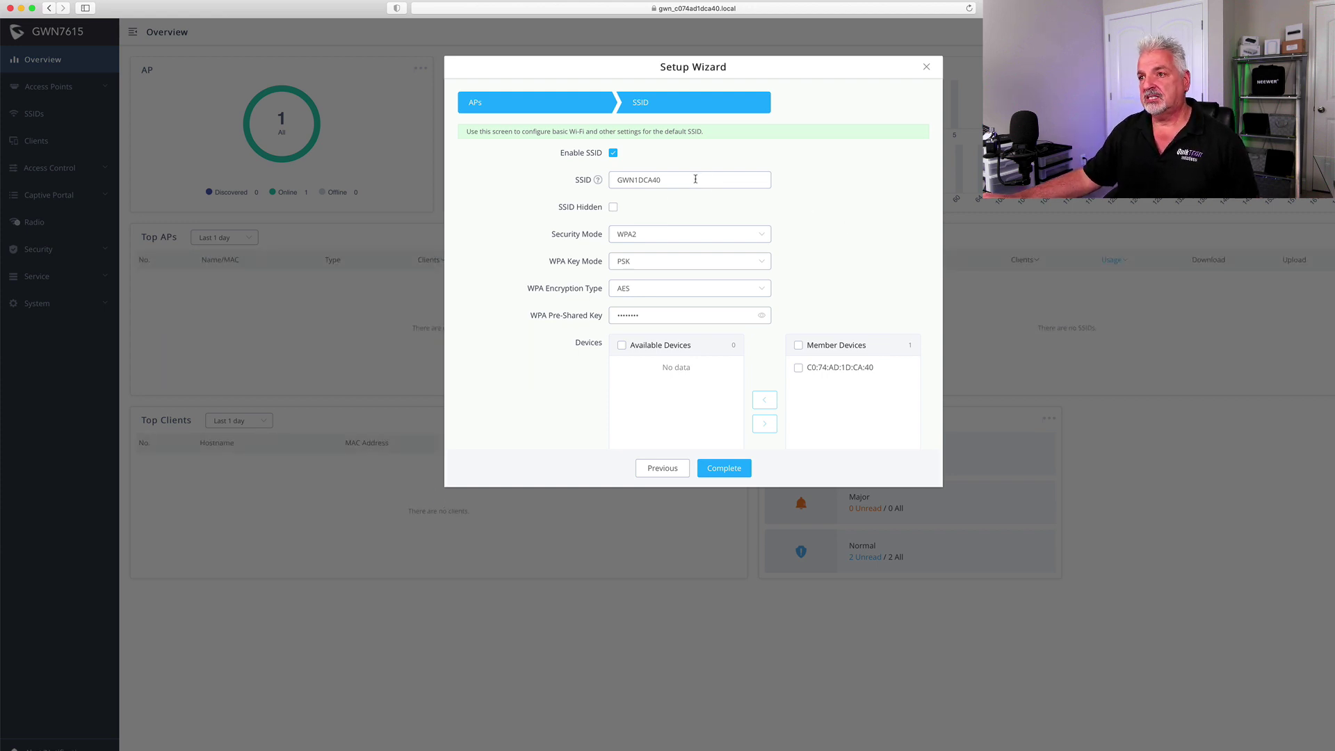
drag(697, 180, 585, 180)
text(Qu)
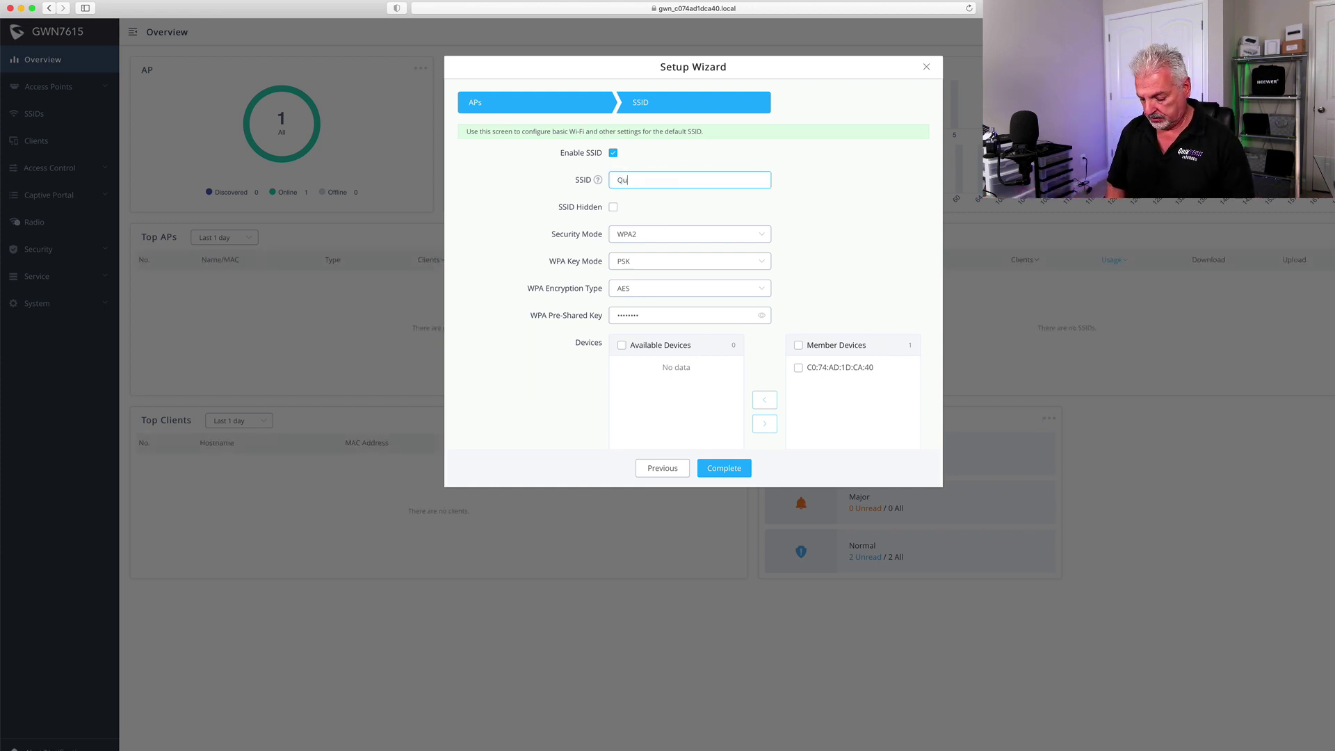
text(iktech)
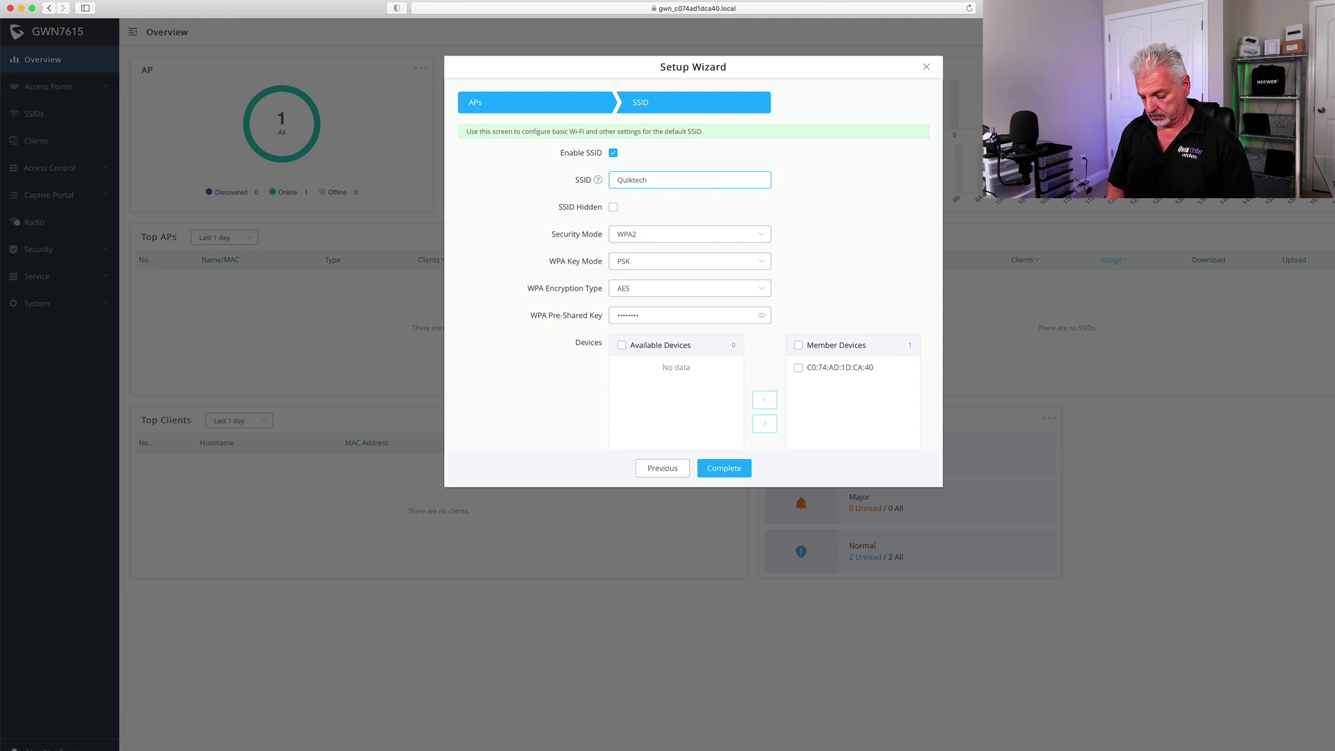
text( 7615)
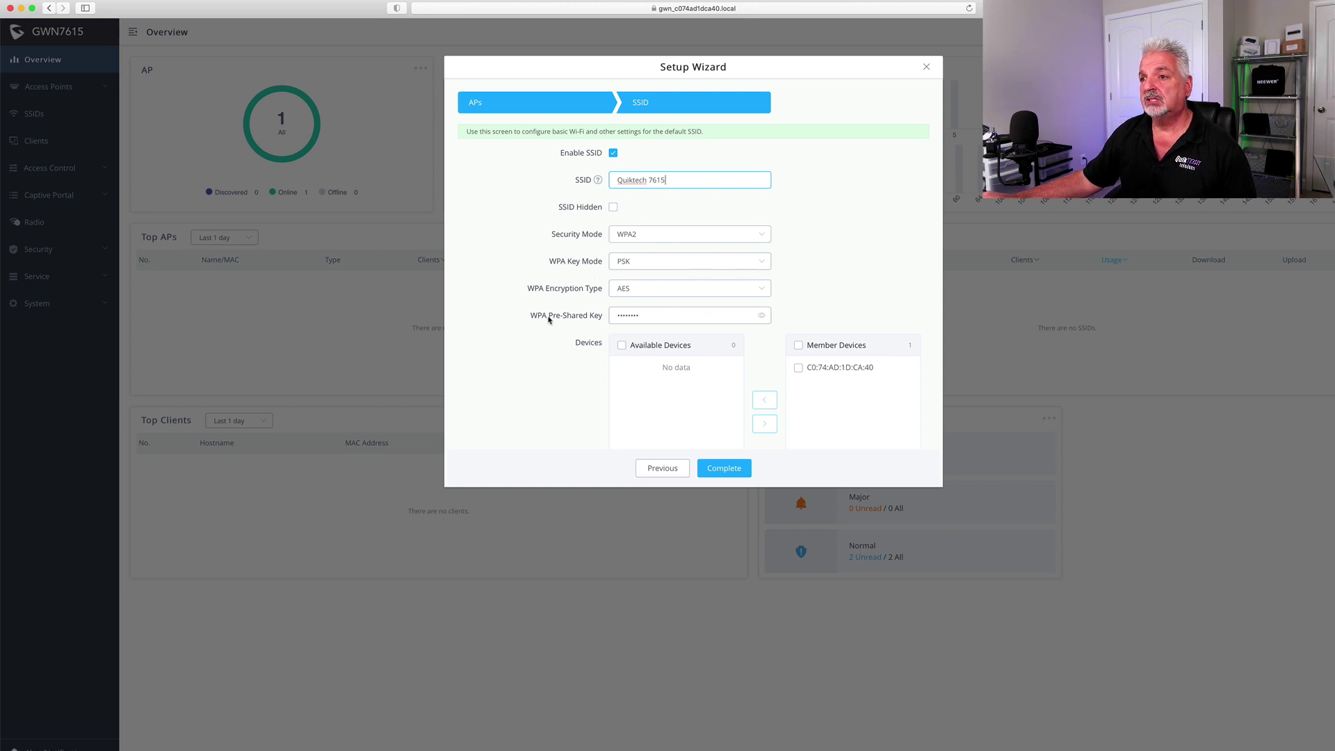
double_click(667, 317)
text(••••)
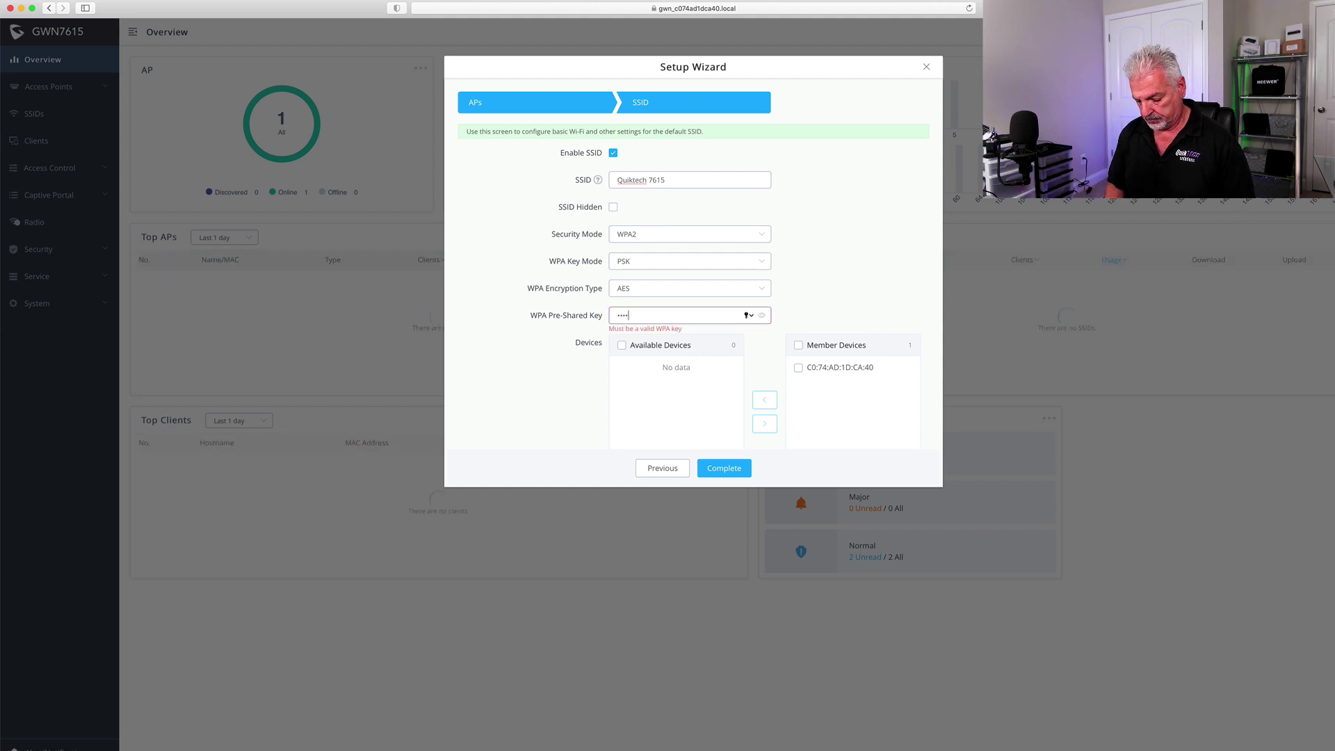
text(••••)
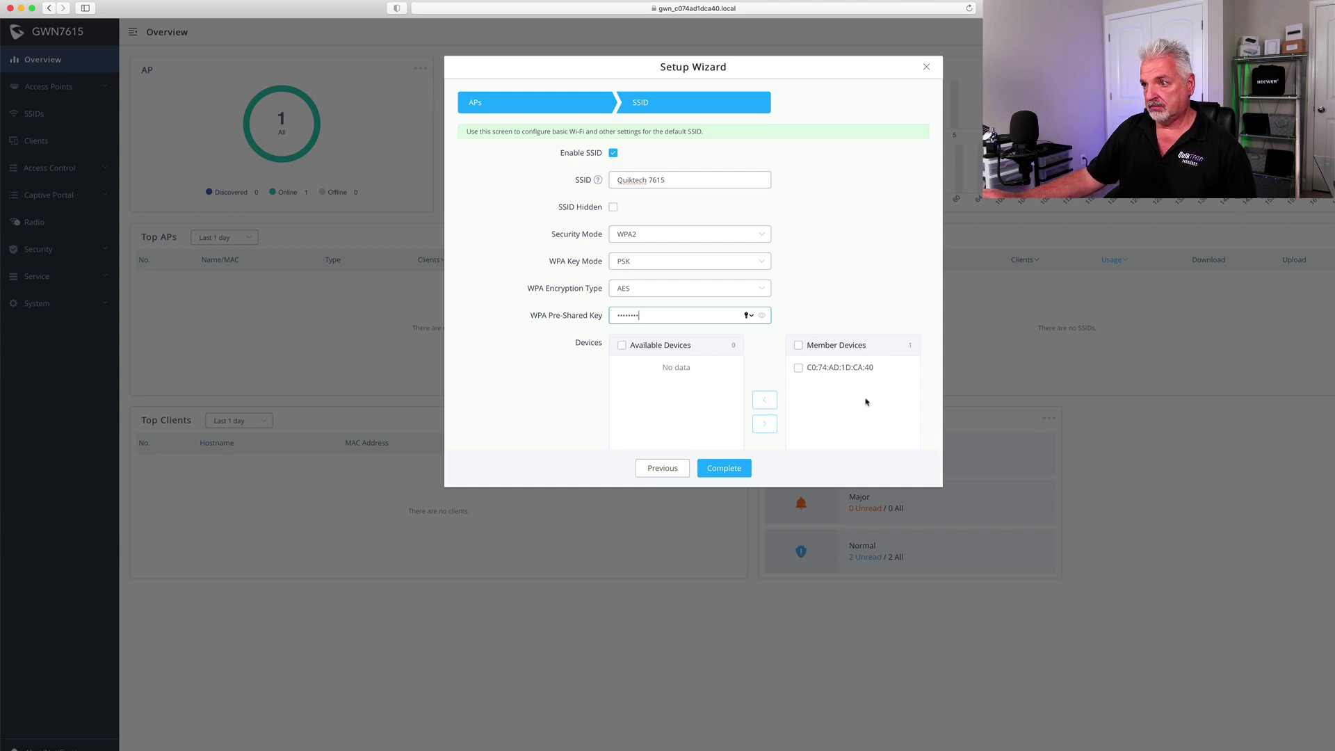
click(724, 469)
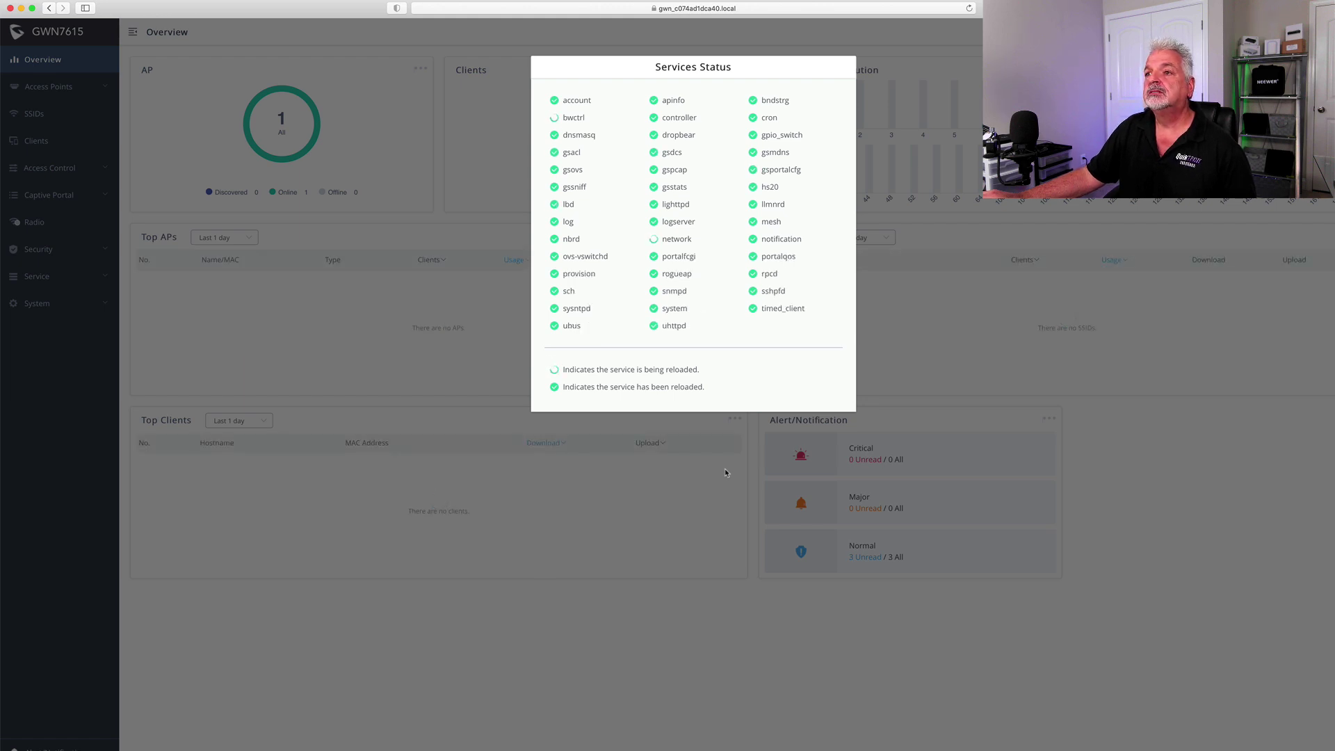
Decline saving the password and view the Access Points Status list with the online Master AP
click(735, 73)
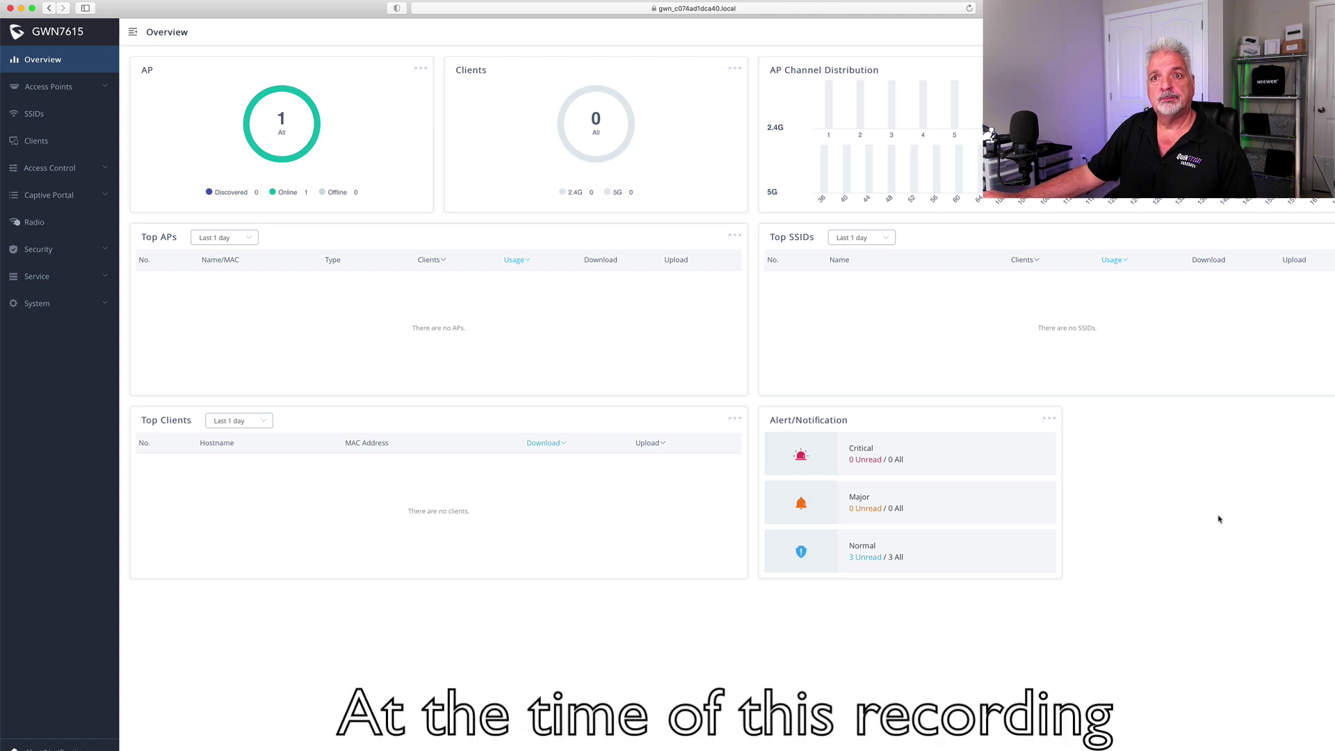
click(43, 90)
click(39, 115)
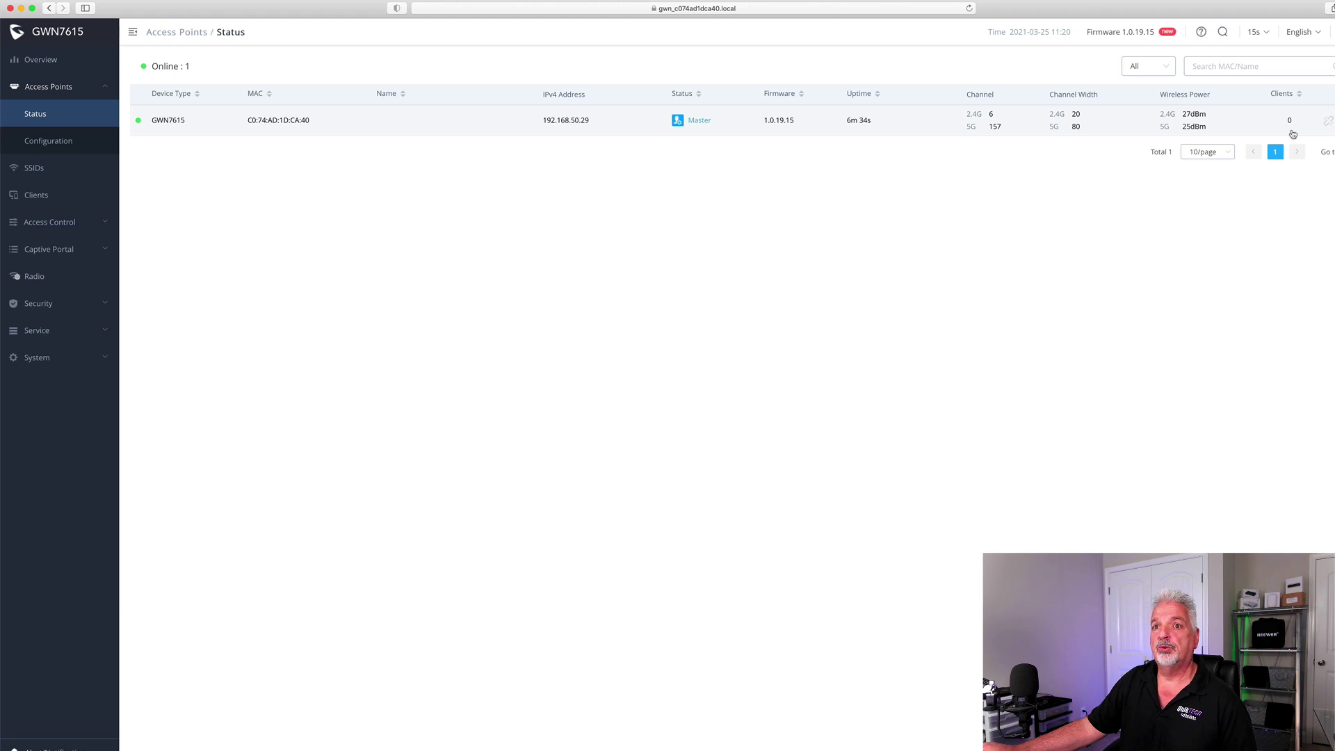
Select the GWN7615 in Access Points Configuration and go to its SSIDs list
click(72, 146)
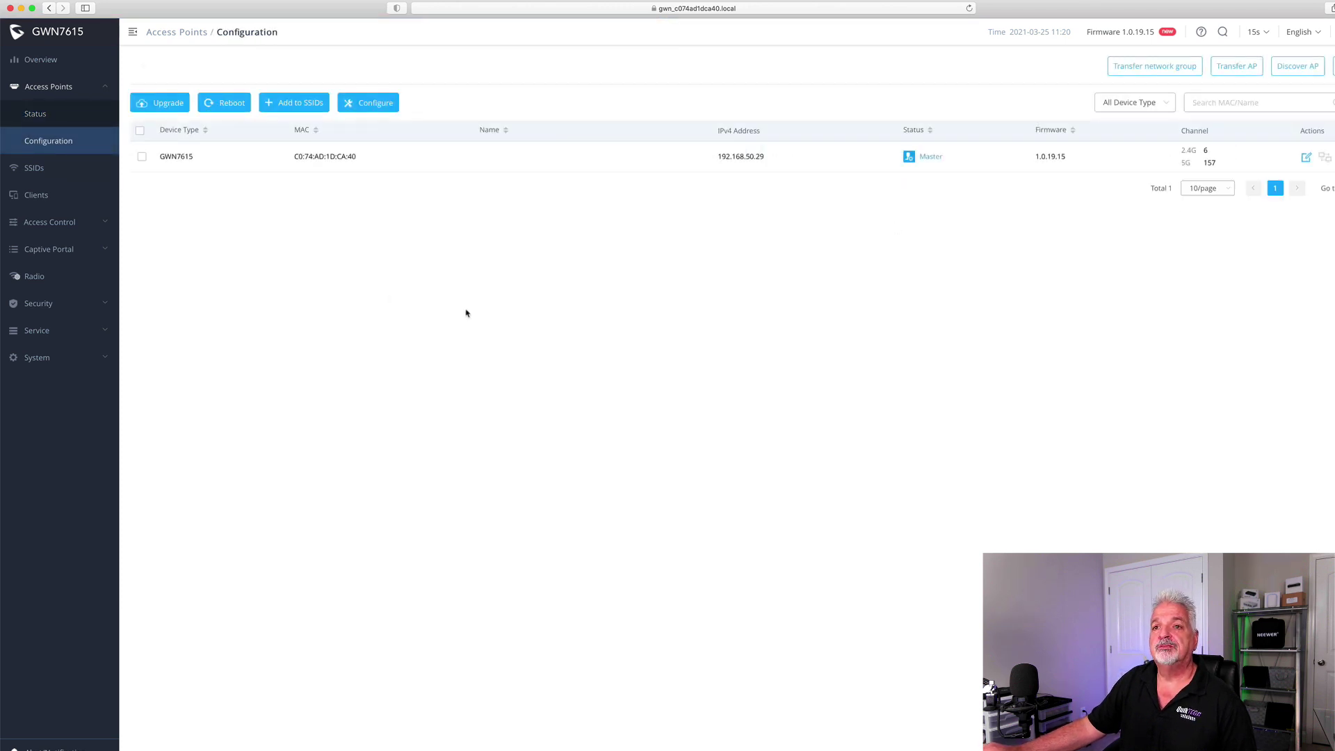
click(141, 157)
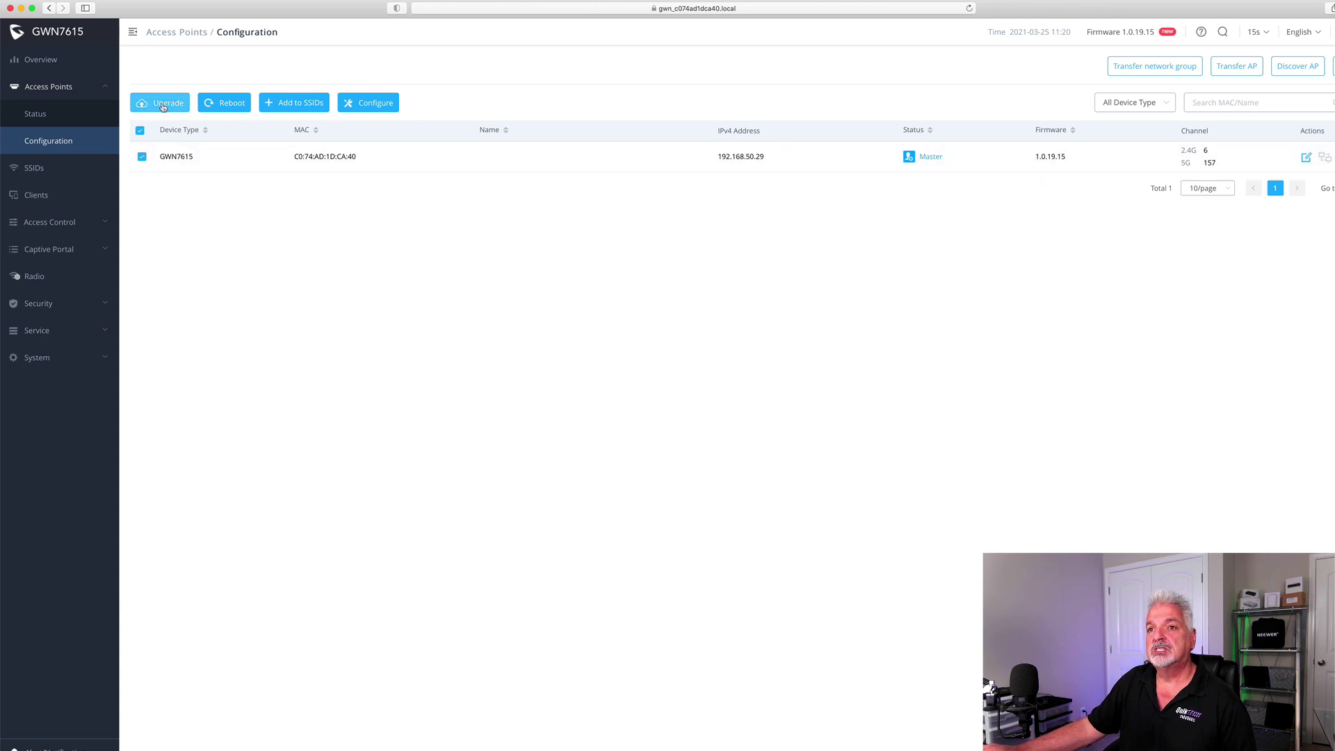
click(39, 172)
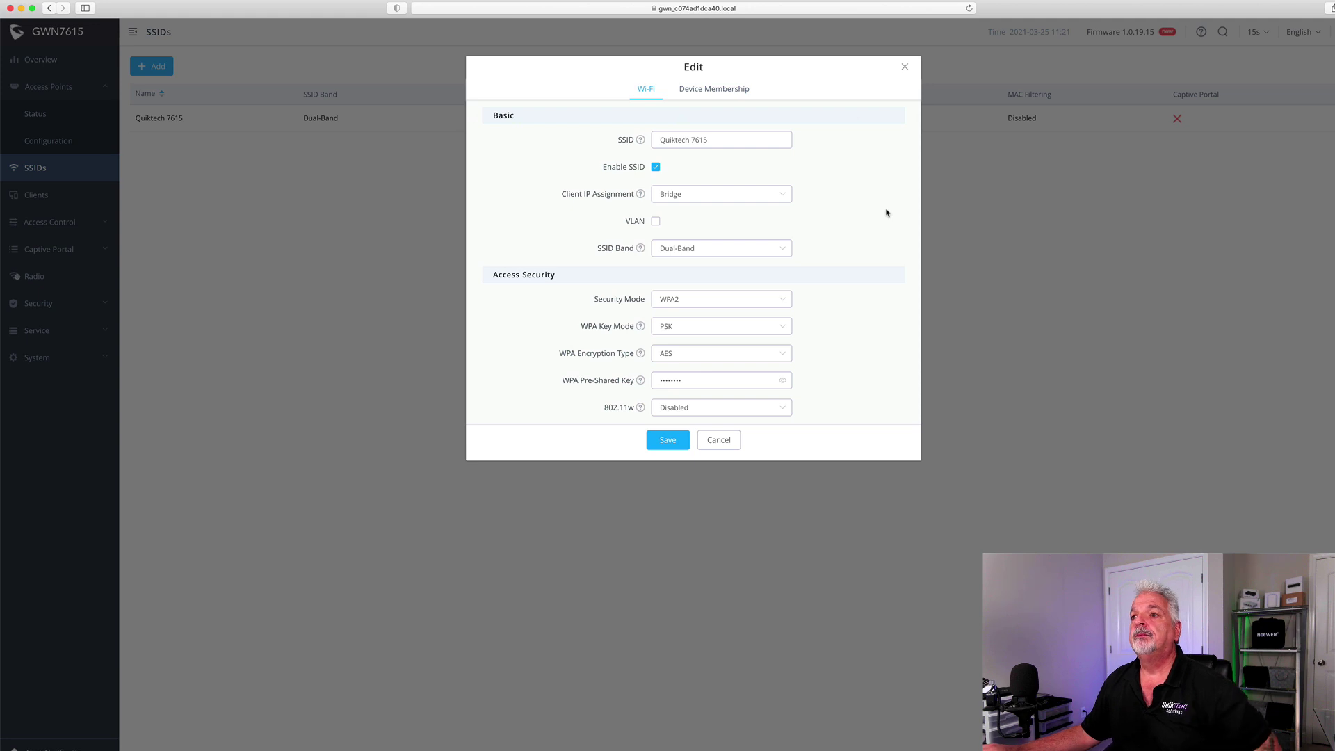
Review the Quiktech 7615 SSID's advanced options, then cancel the edit without saving
scroll(869, 229, down, 1)
scroll(869, 228, down, 2)
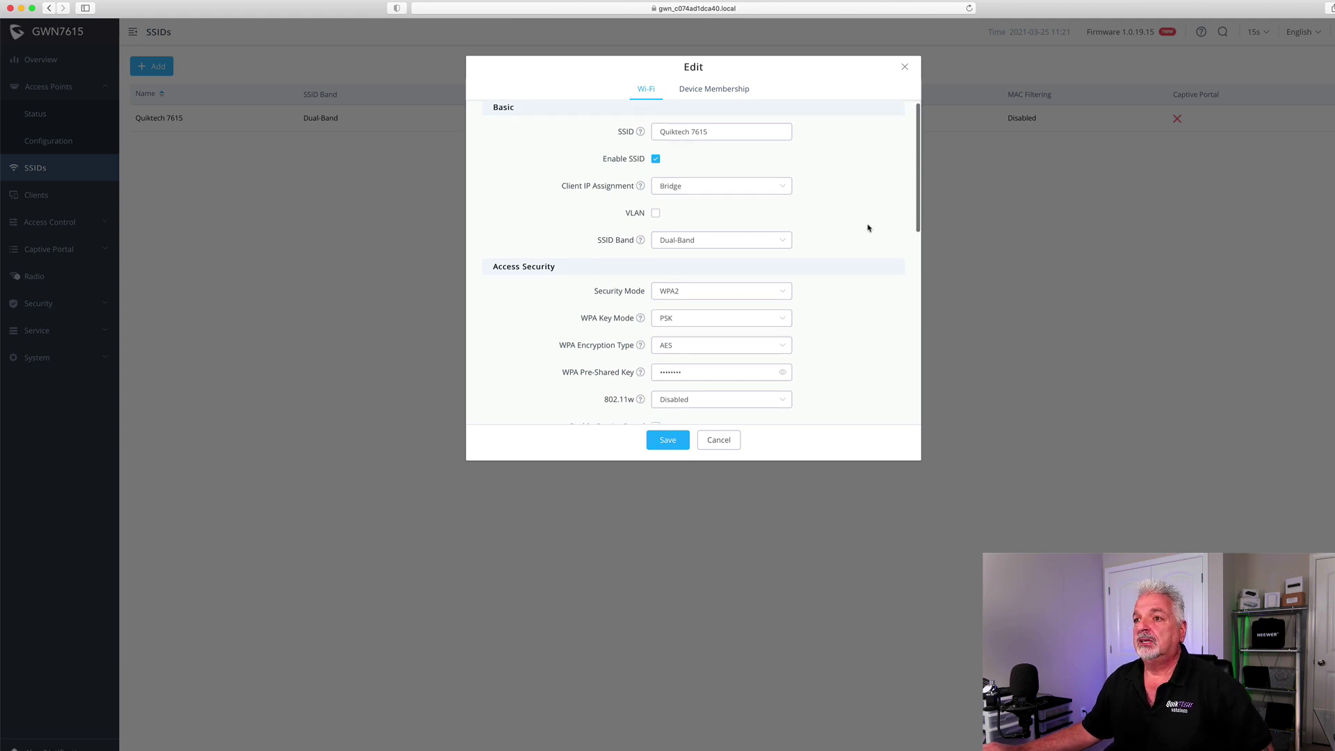
scroll(869, 229, up, 2)
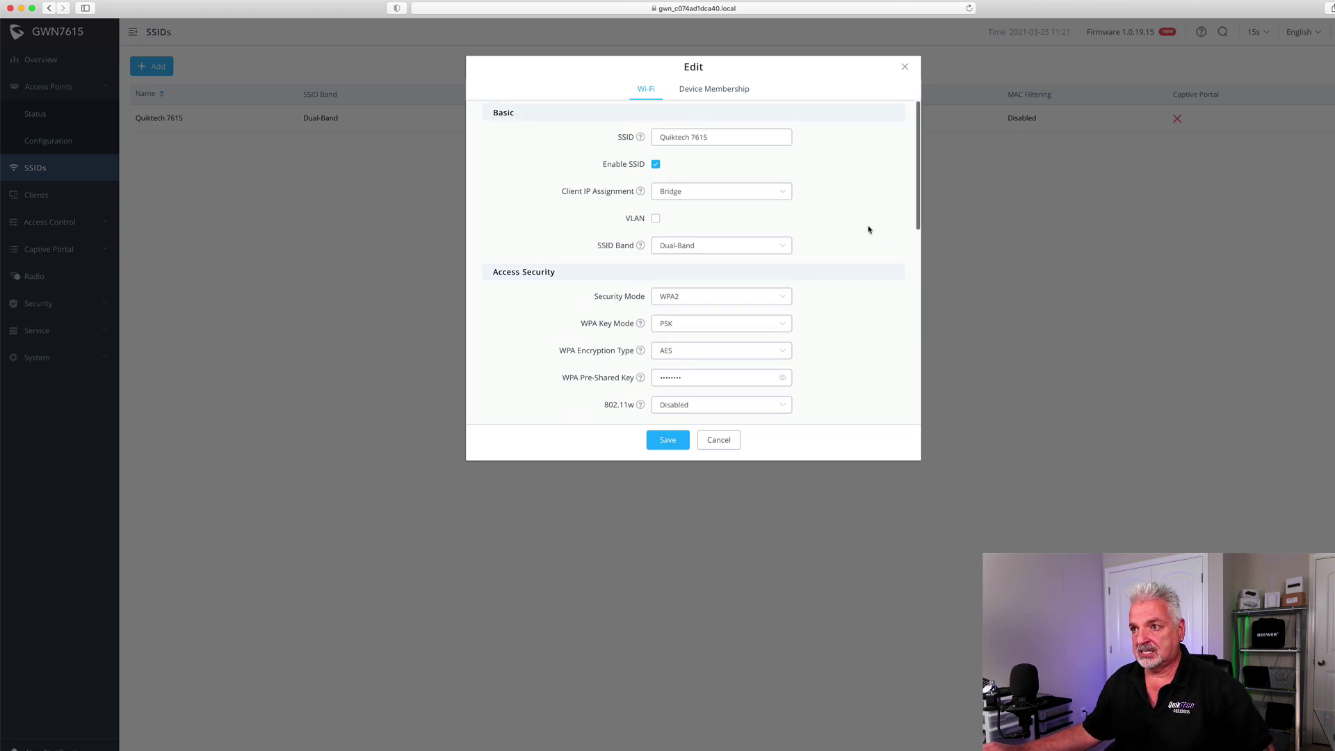
scroll(869, 230, down, 4)
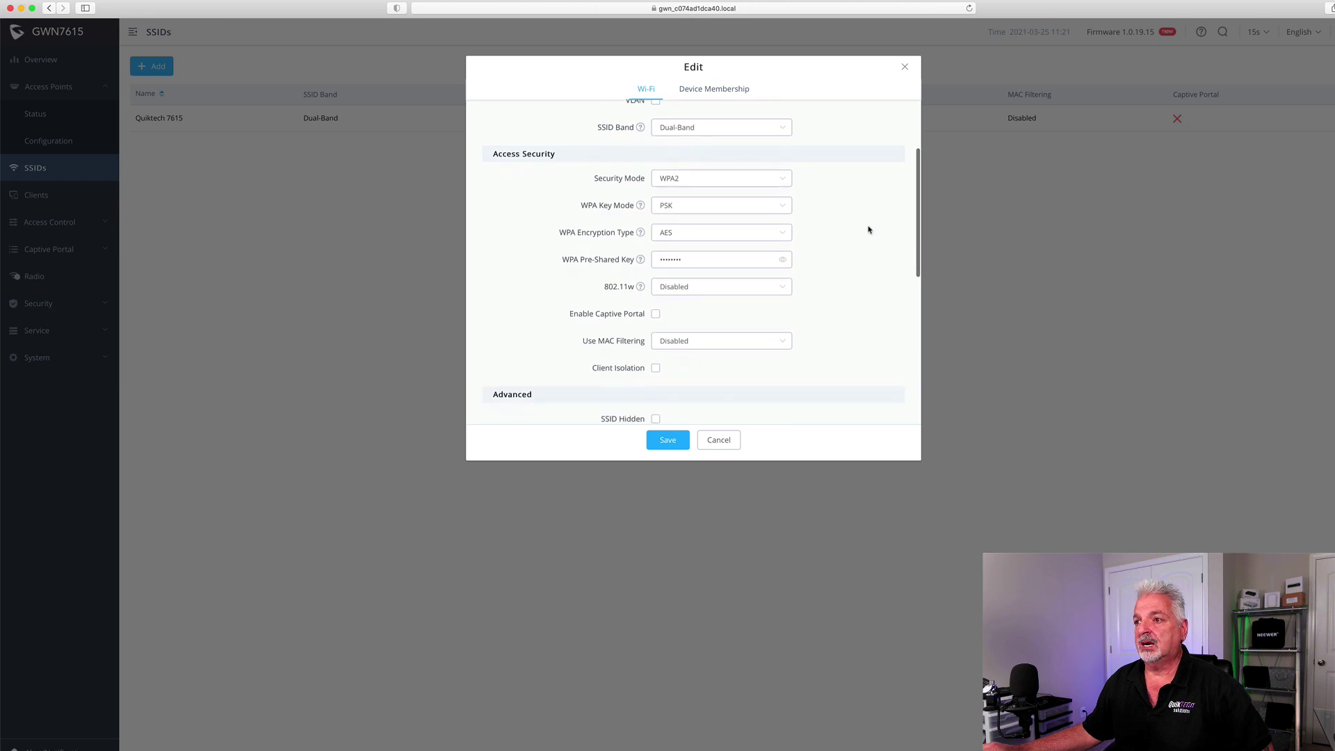
scroll(869, 229, down, 4)
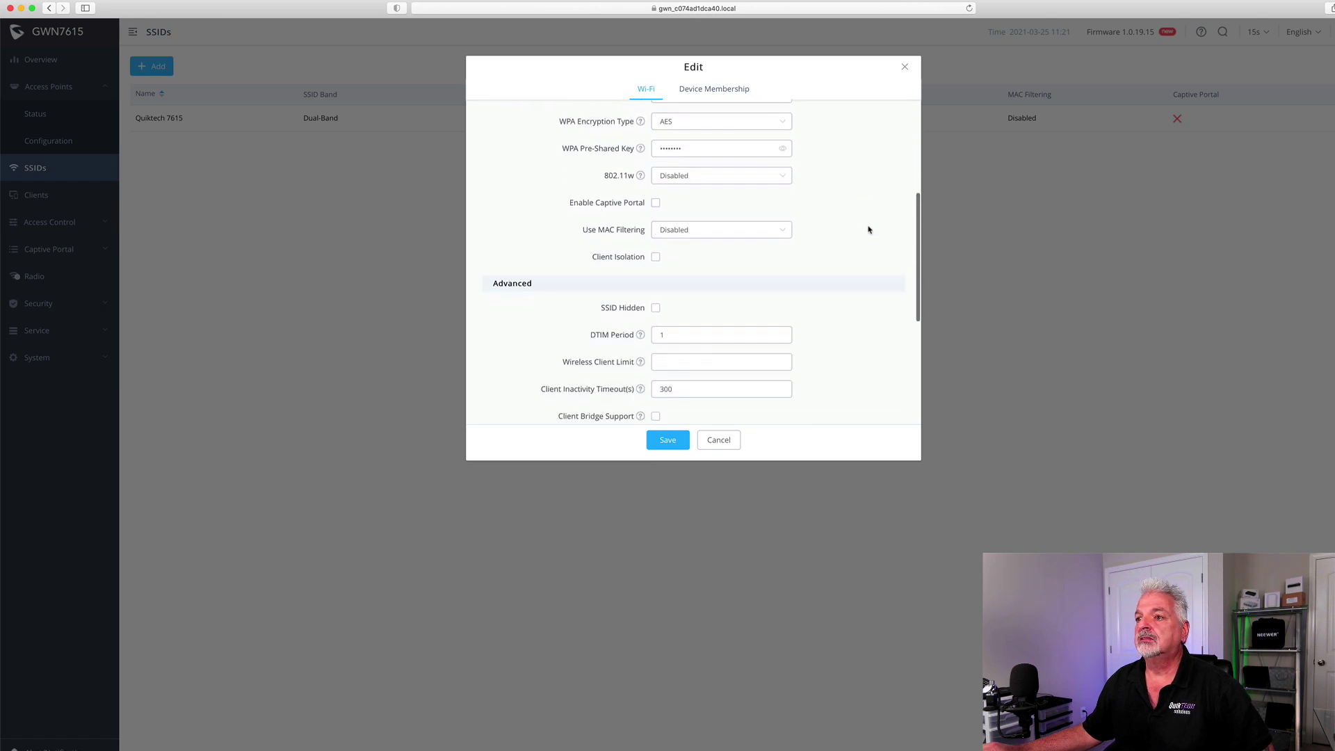
scroll(868, 230, down, 3)
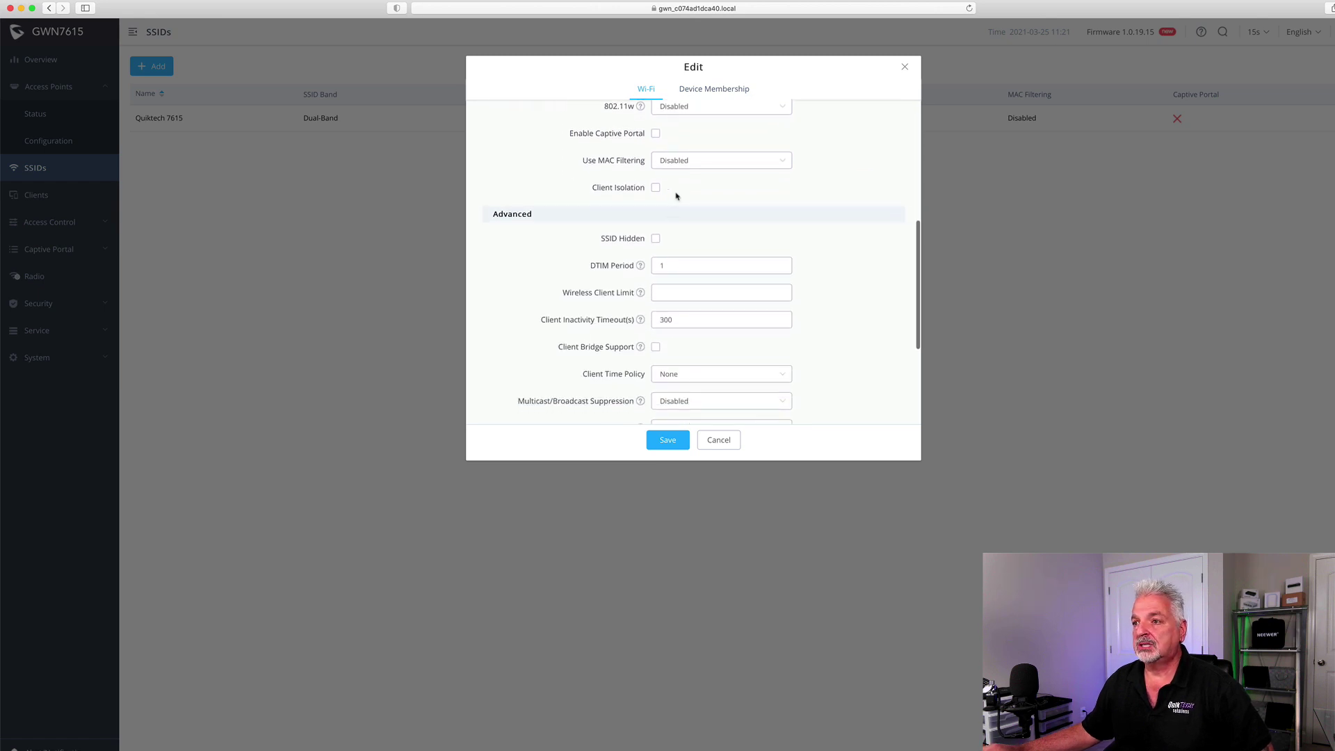
scroll(836, 237, down, 2)
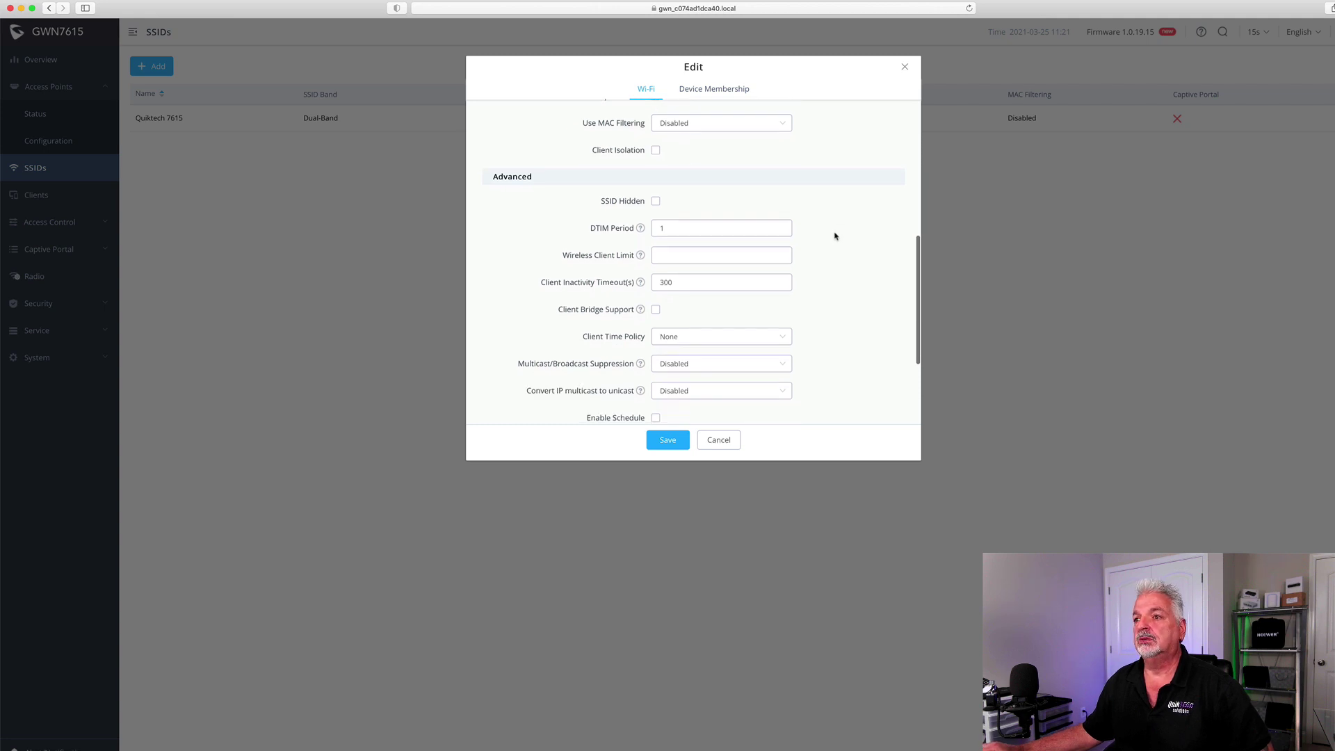
scroll(888, 268, down, 1)
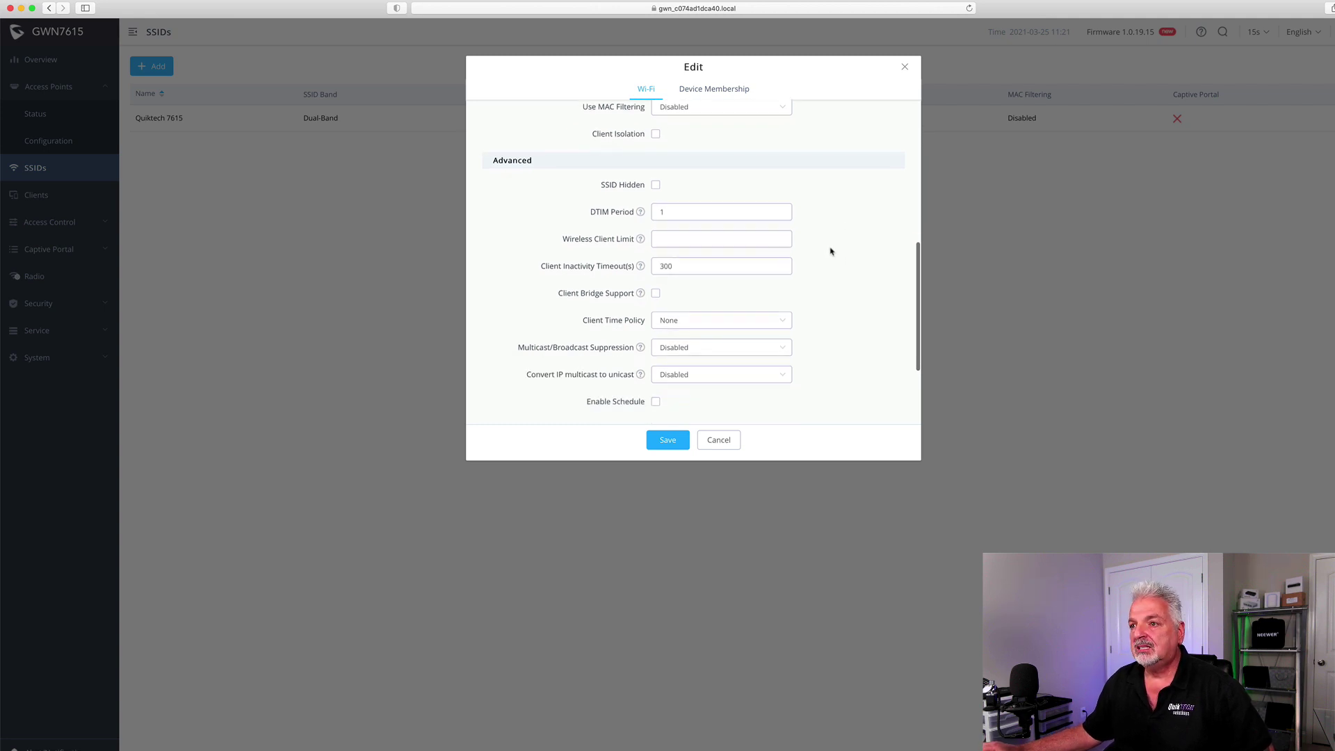
mouse_move(640, 240)
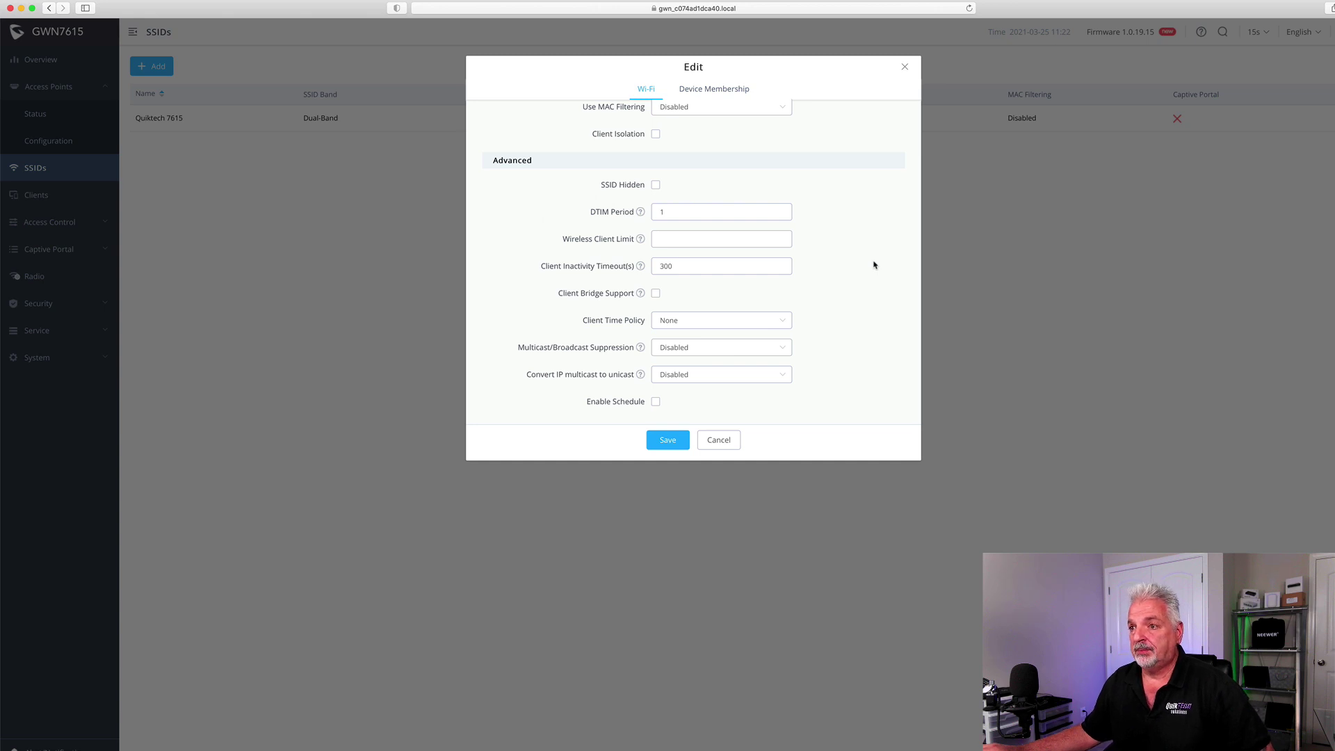
scroll(874, 264, down, 1)
scroll(874, 266, down, 4)
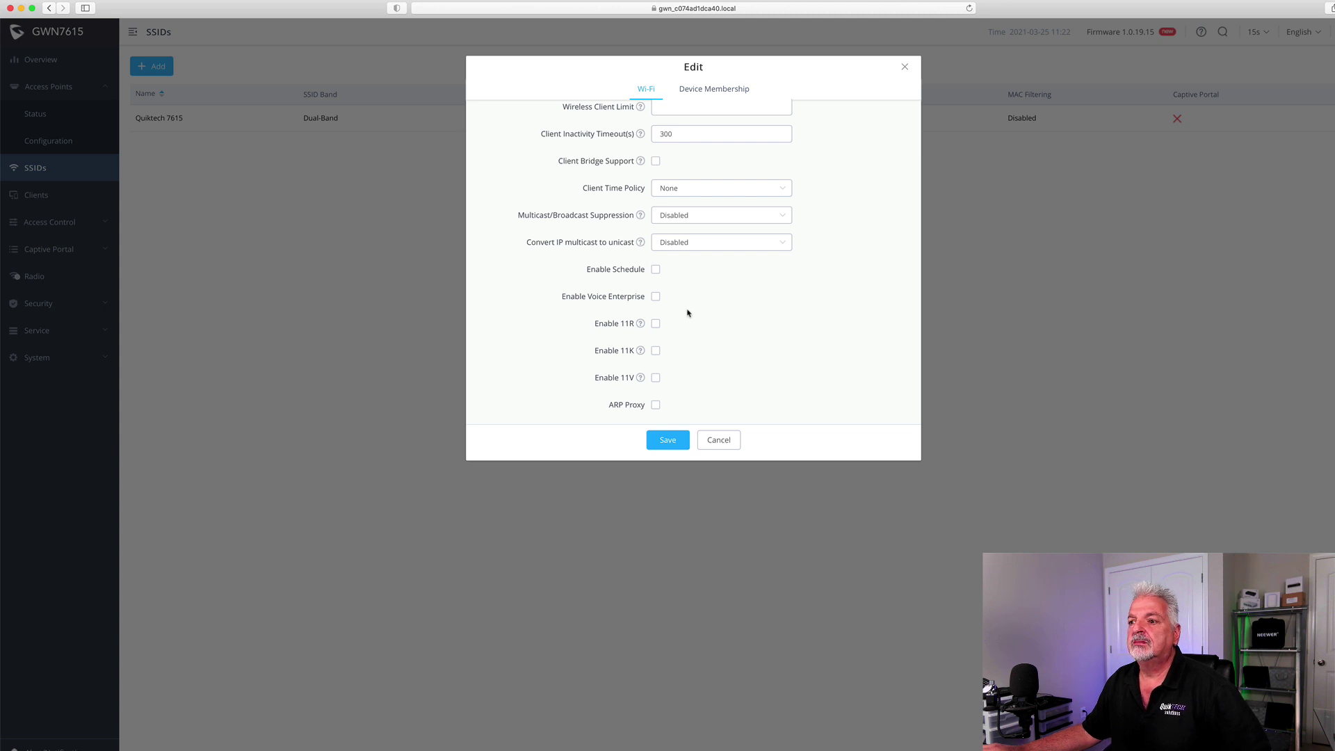
click(721, 440)
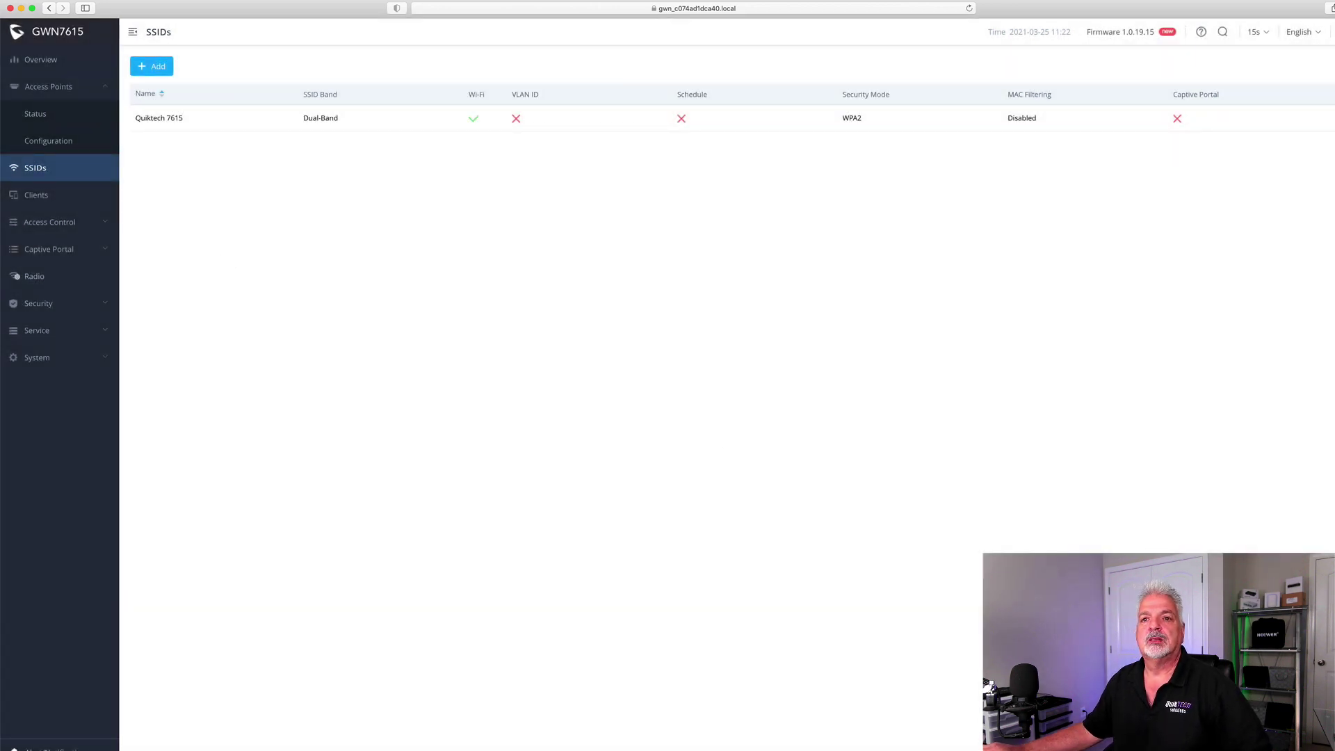
Look through the Clients, Access List, Time Policy and Bandwidth Rules pages
click(38, 194)
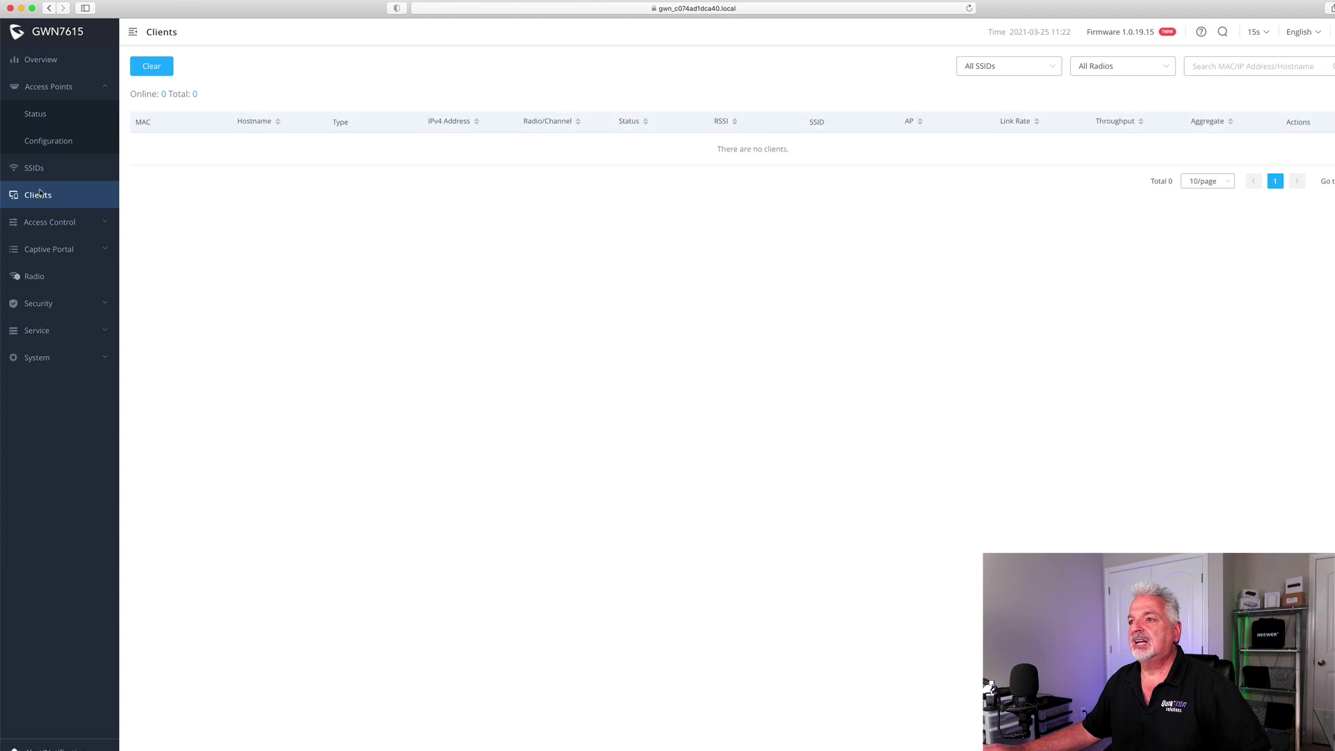
click(60, 223)
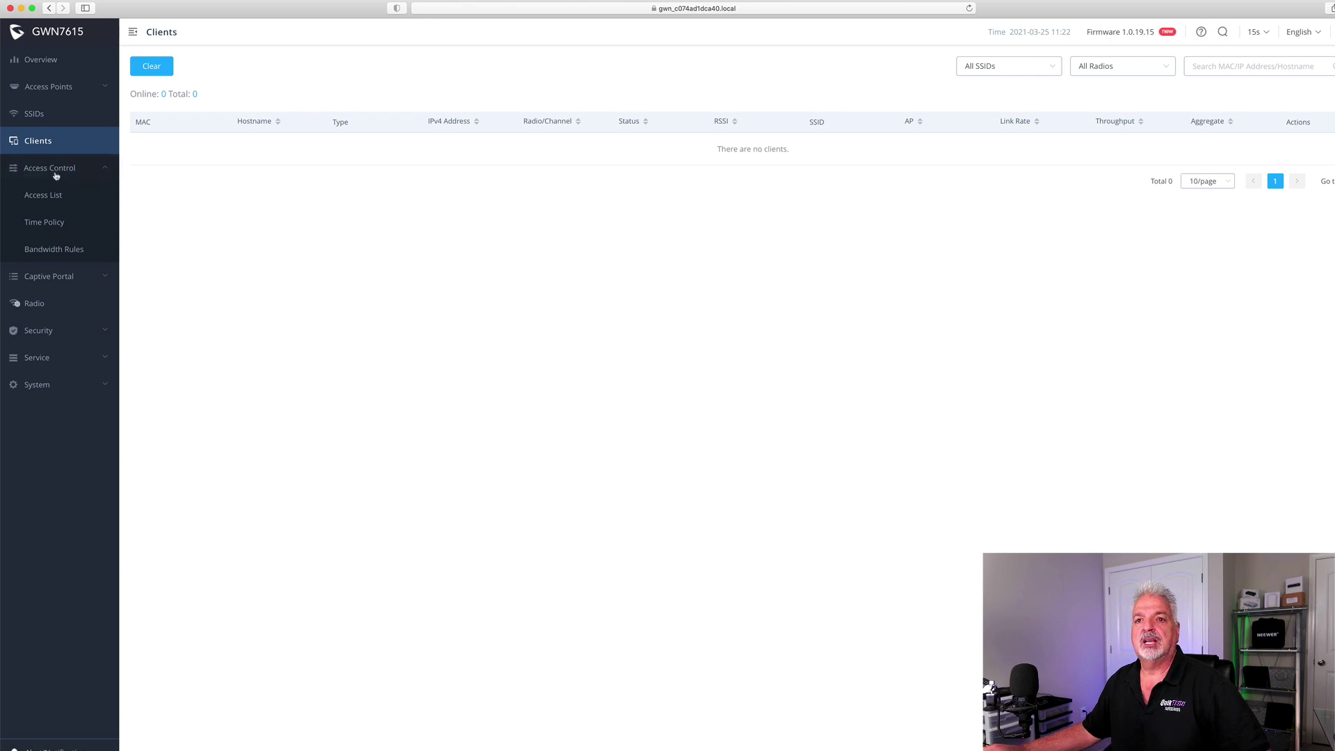
click(43, 196)
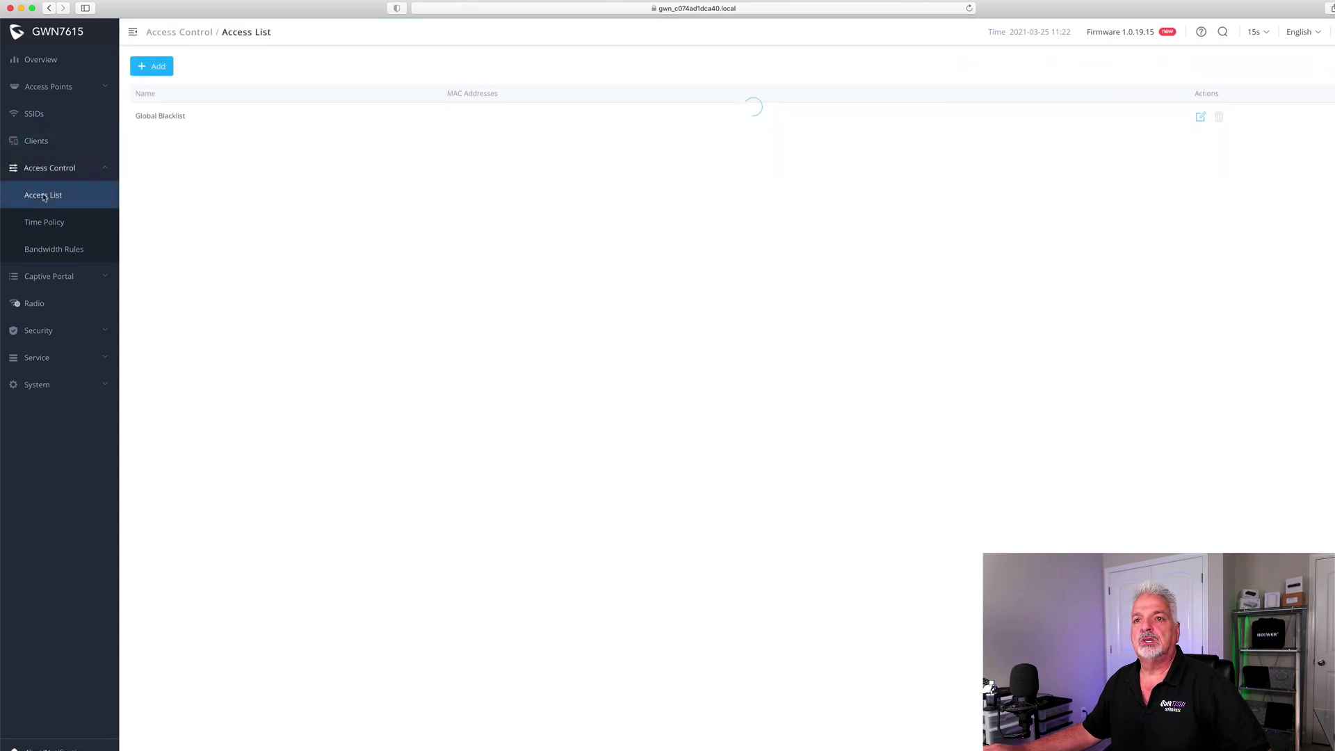
click(60, 223)
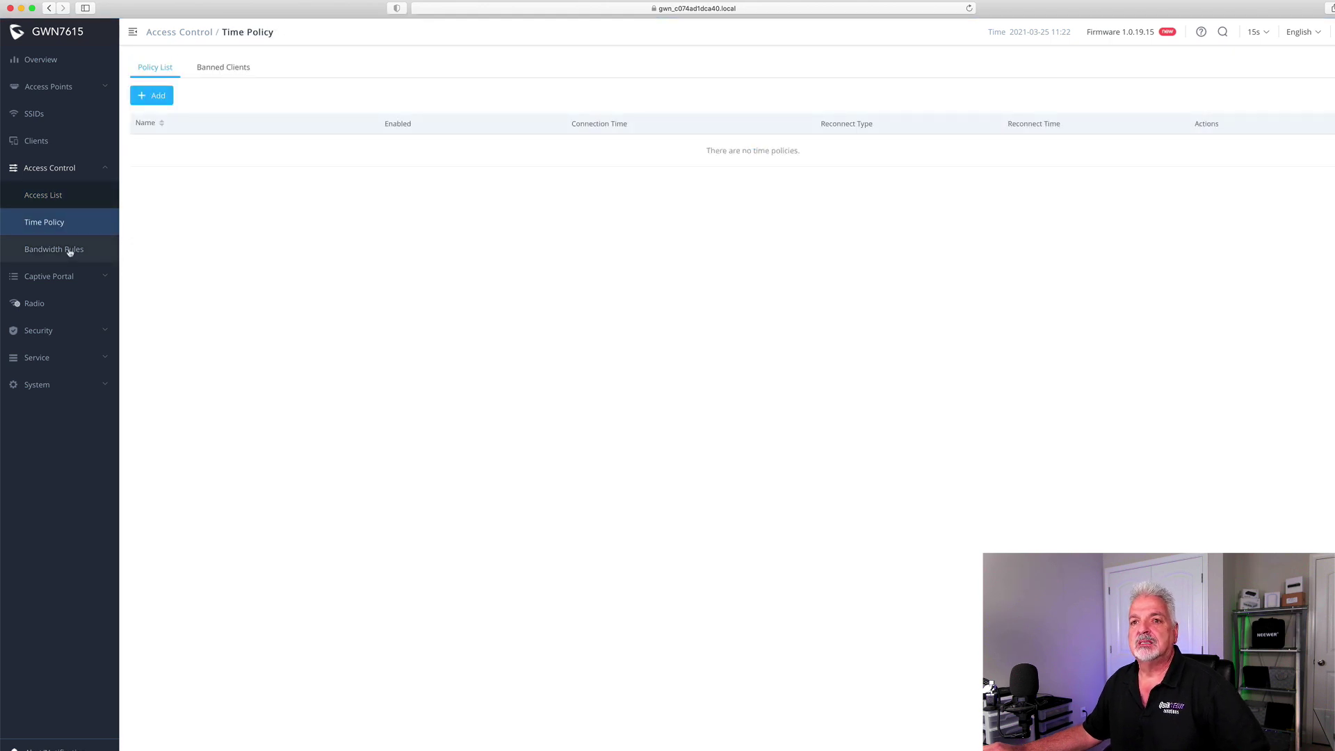
click(70, 250)
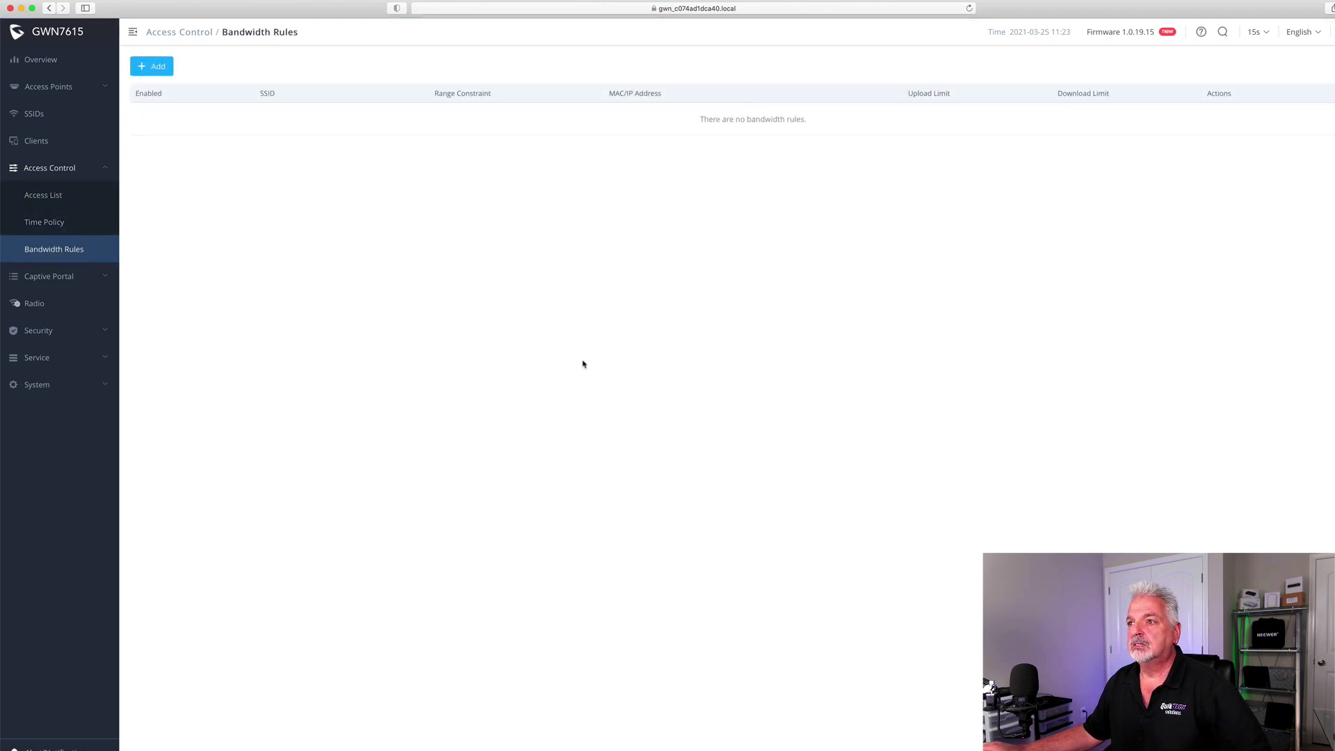
Begin a new bandwidth rule with an upload limit, then cancel it unsaved
click(153, 68)
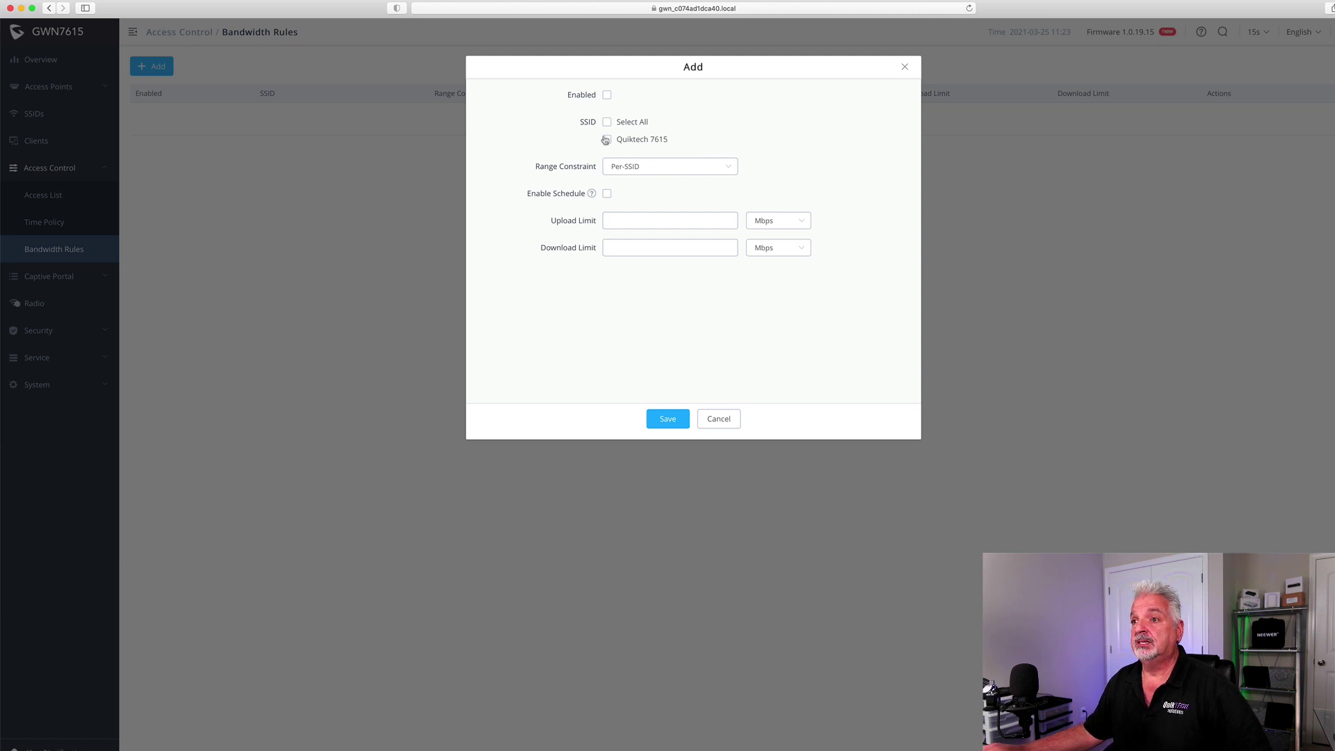
click(645, 218)
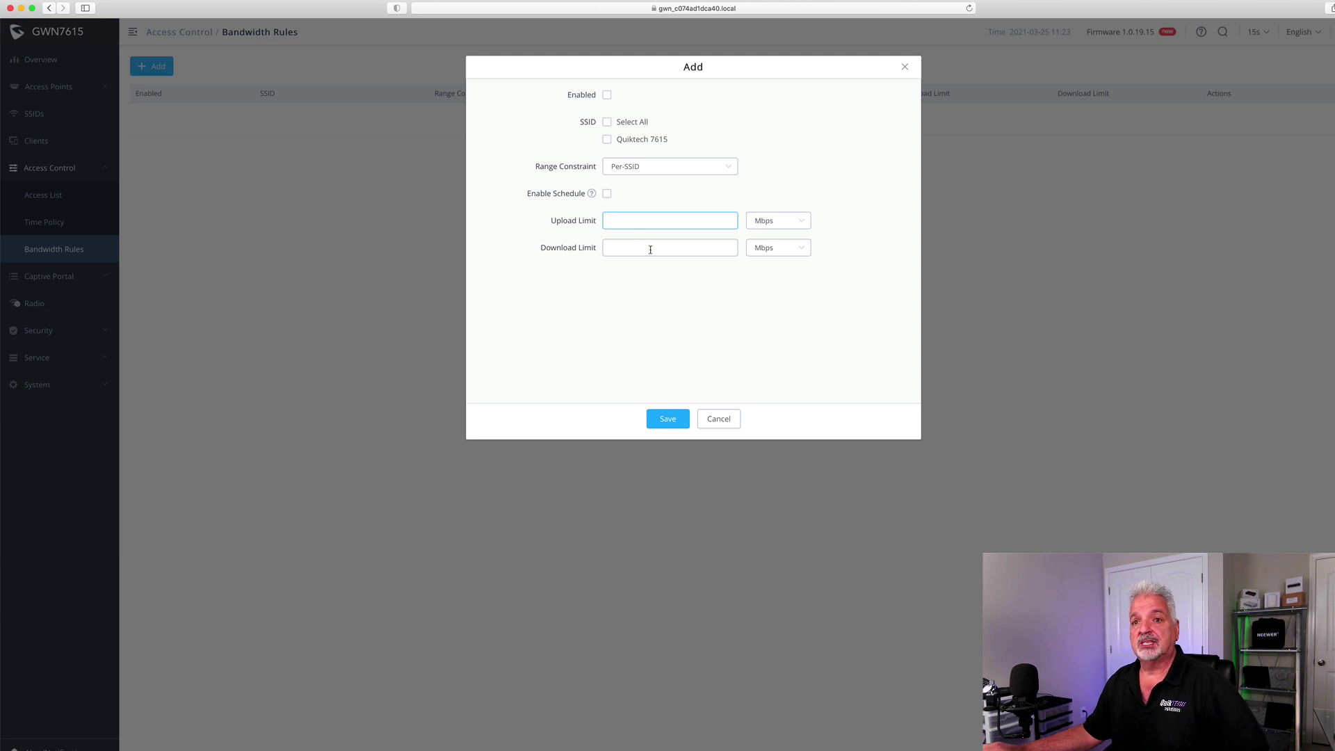
click(718, 418)
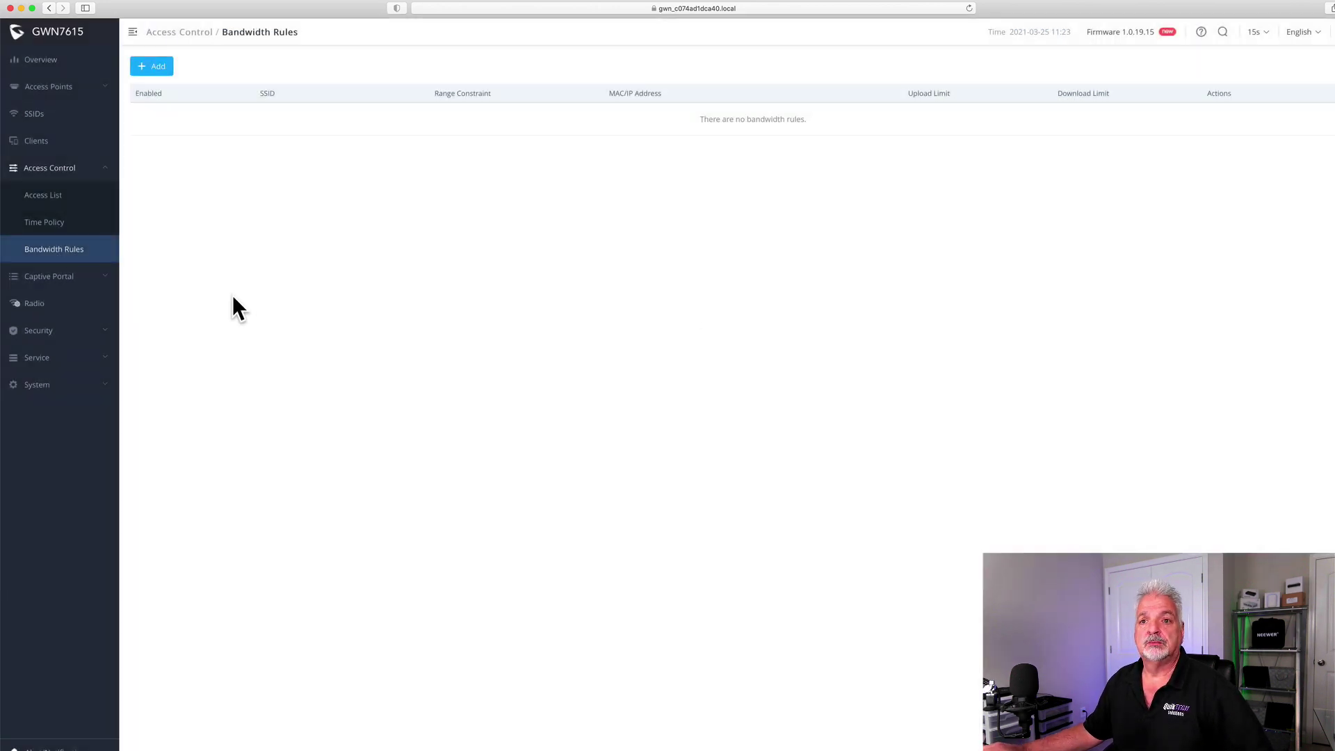
click(43, 278)
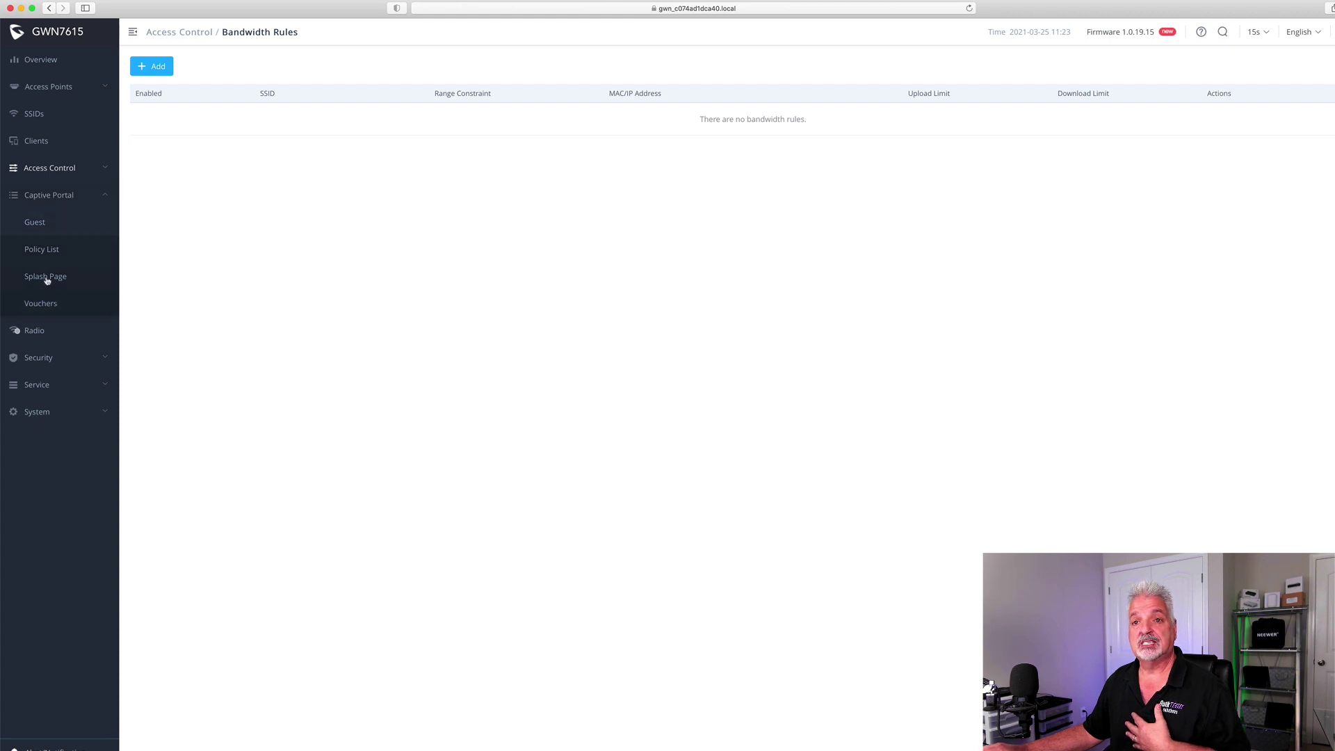
Review the Radio settings, Rogue AP detection and Firewall outbound rules pages
click(43, 330)
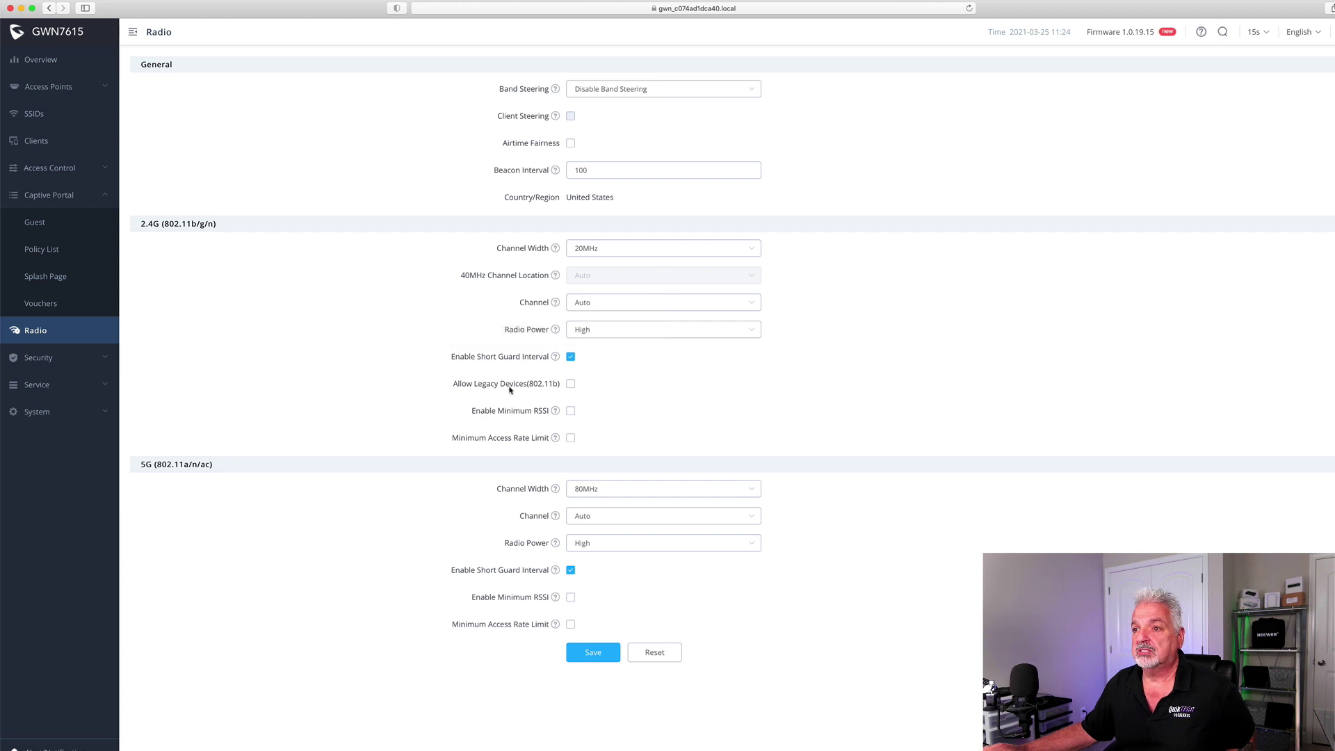
mouse_move(555, 356)
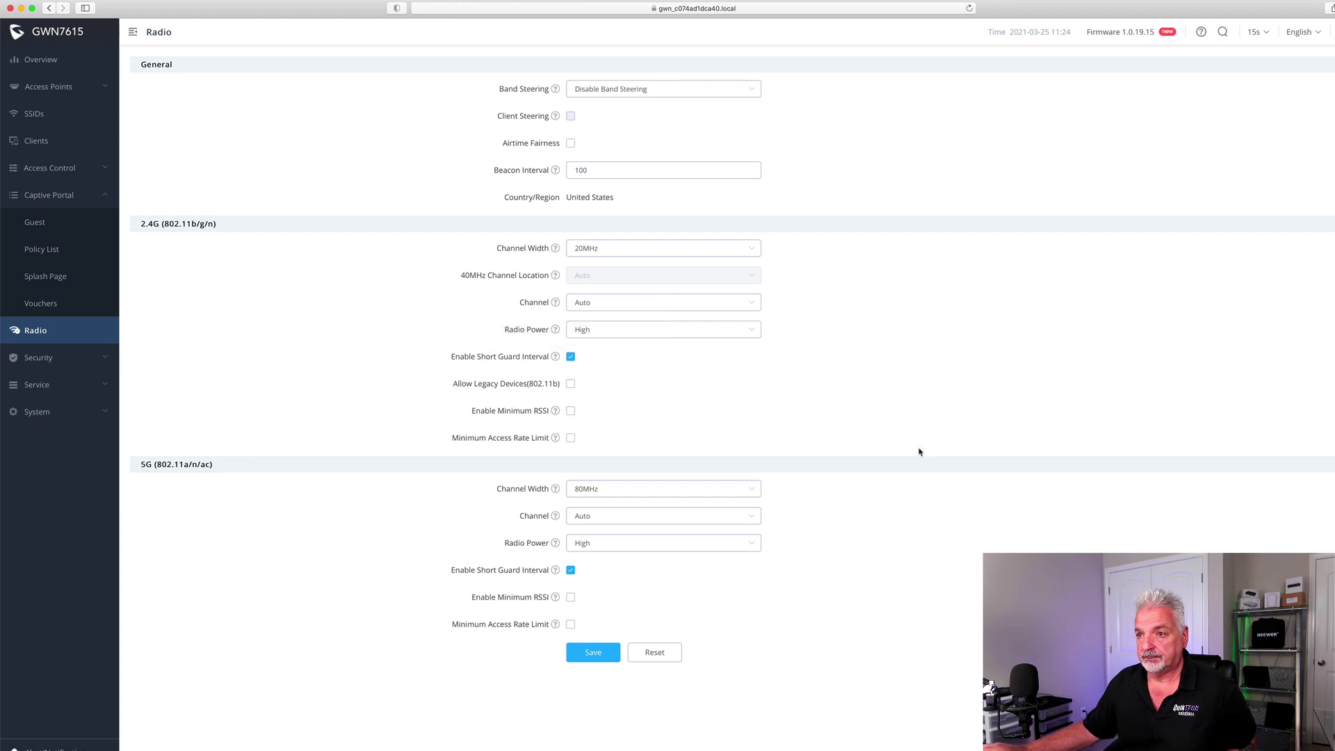
scroll(963, 490, down, 1)
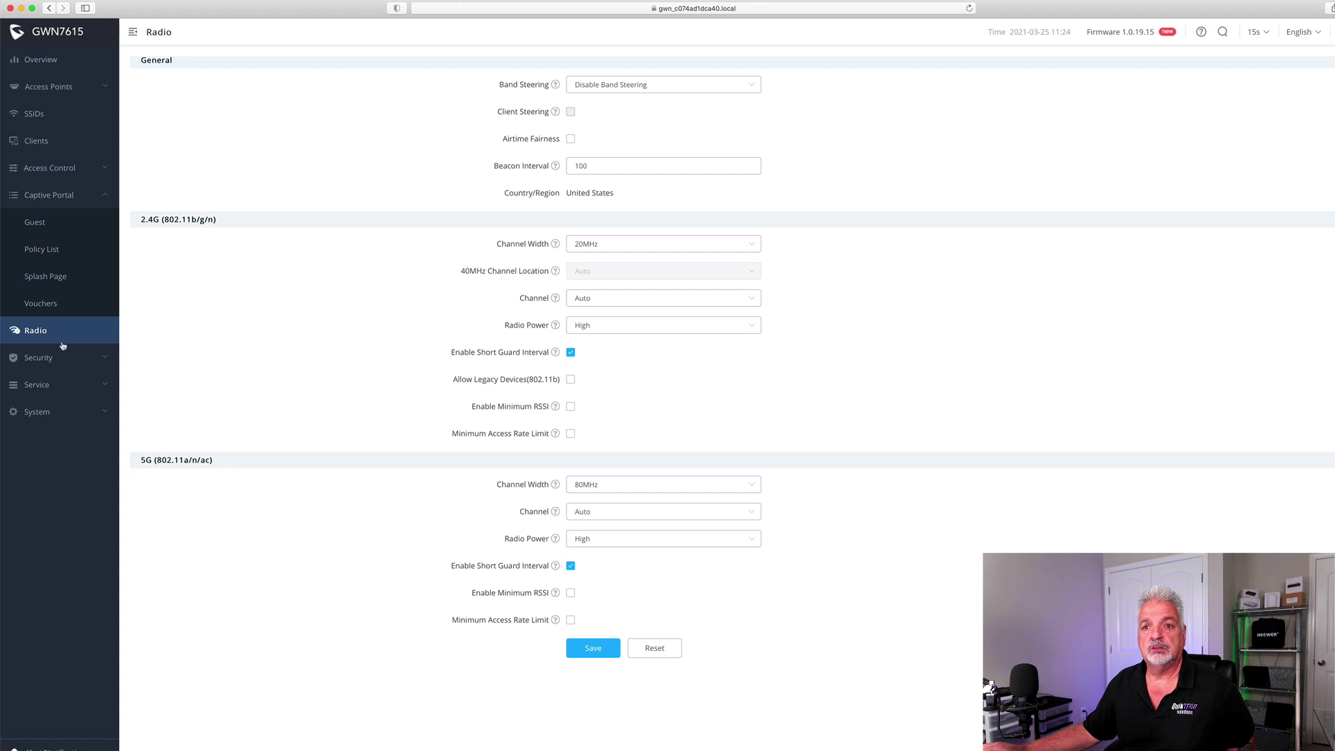
click(46, 363)
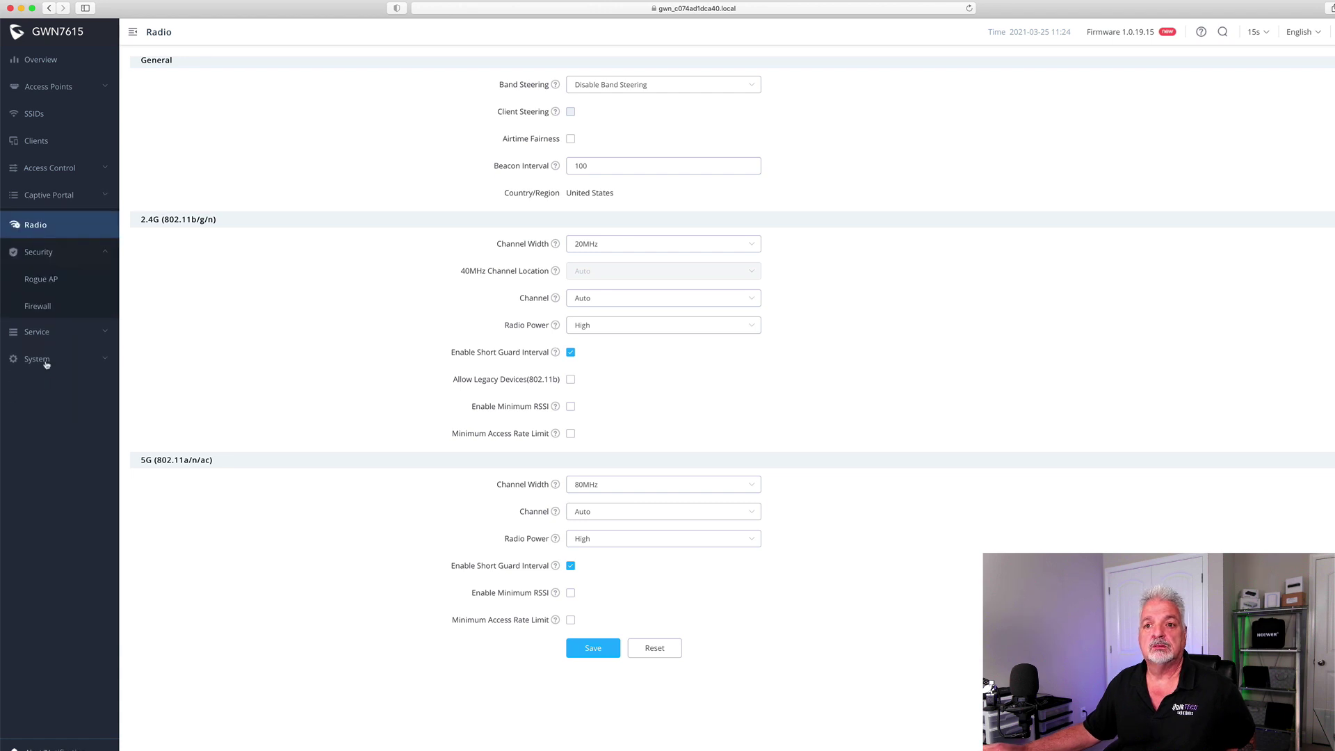
click(44, 277)
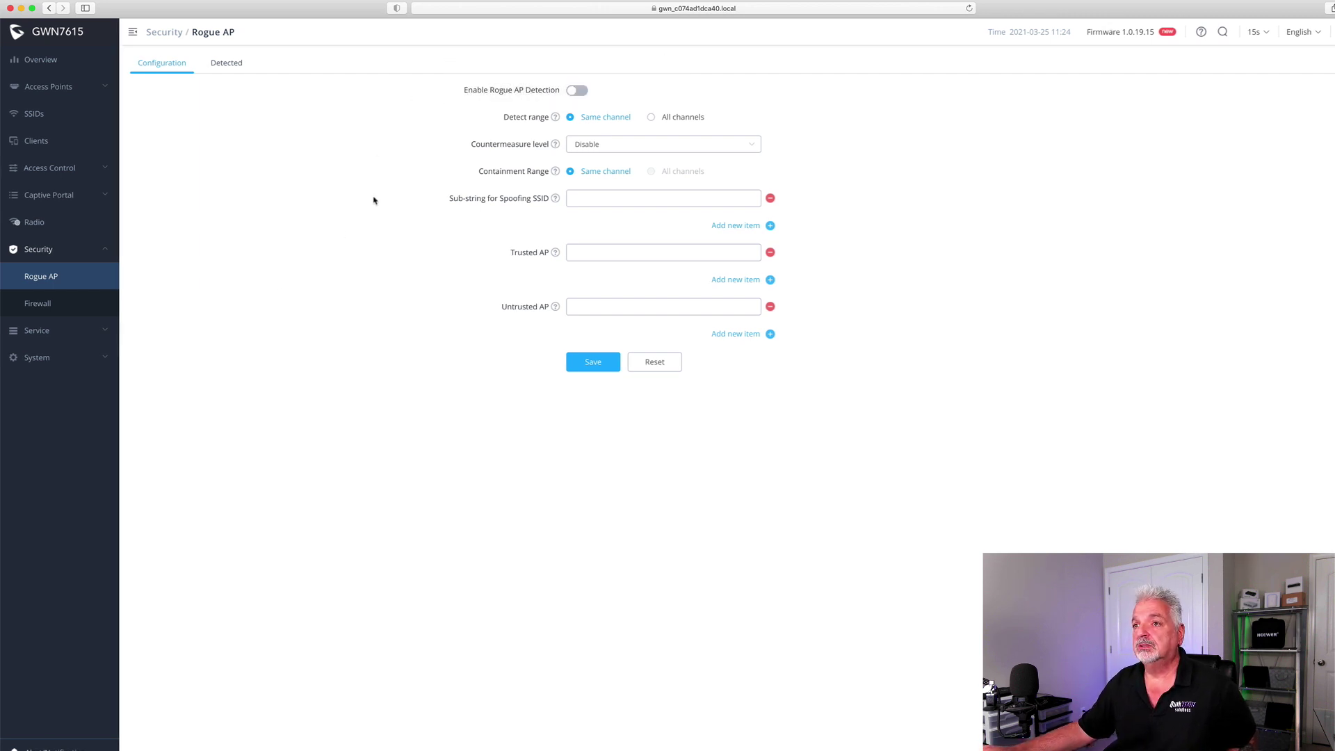
click(34, 306)
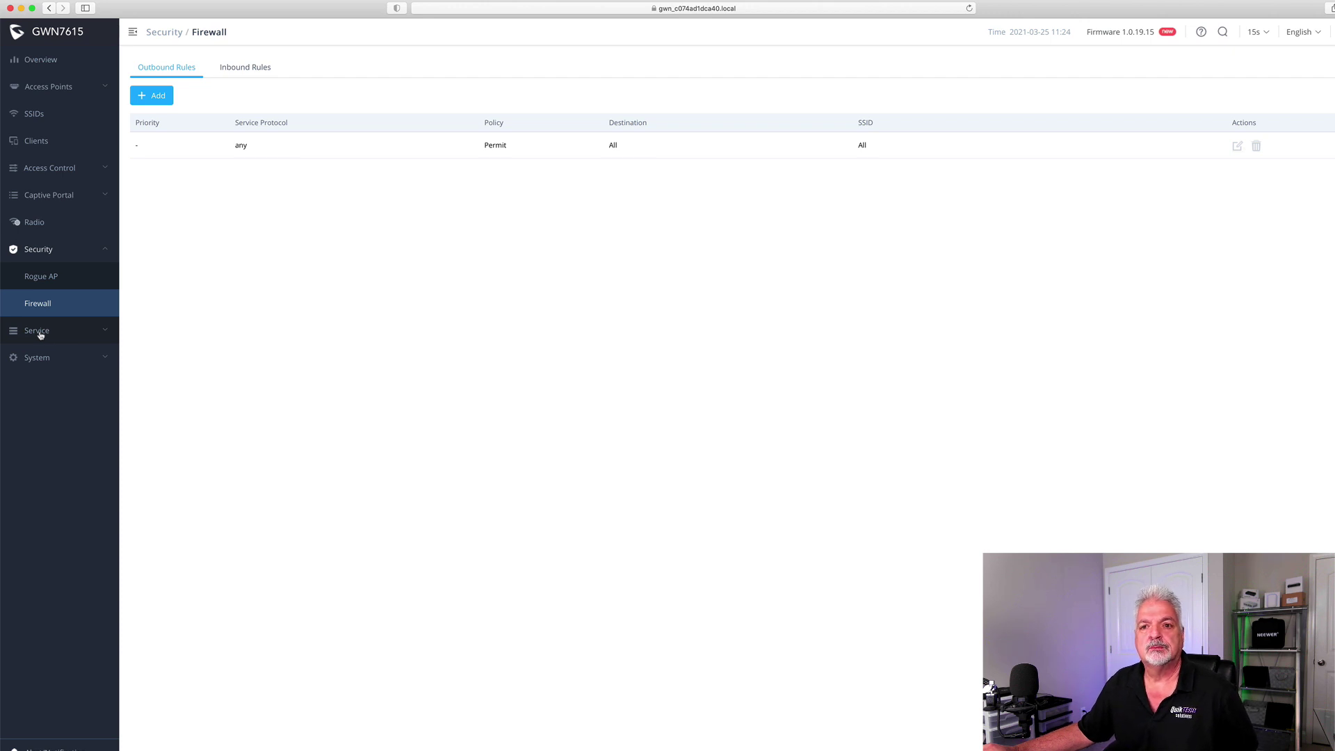
Look through the Hotspot 2.0, SNMP and DHCP Server service pages
click(38, 331)
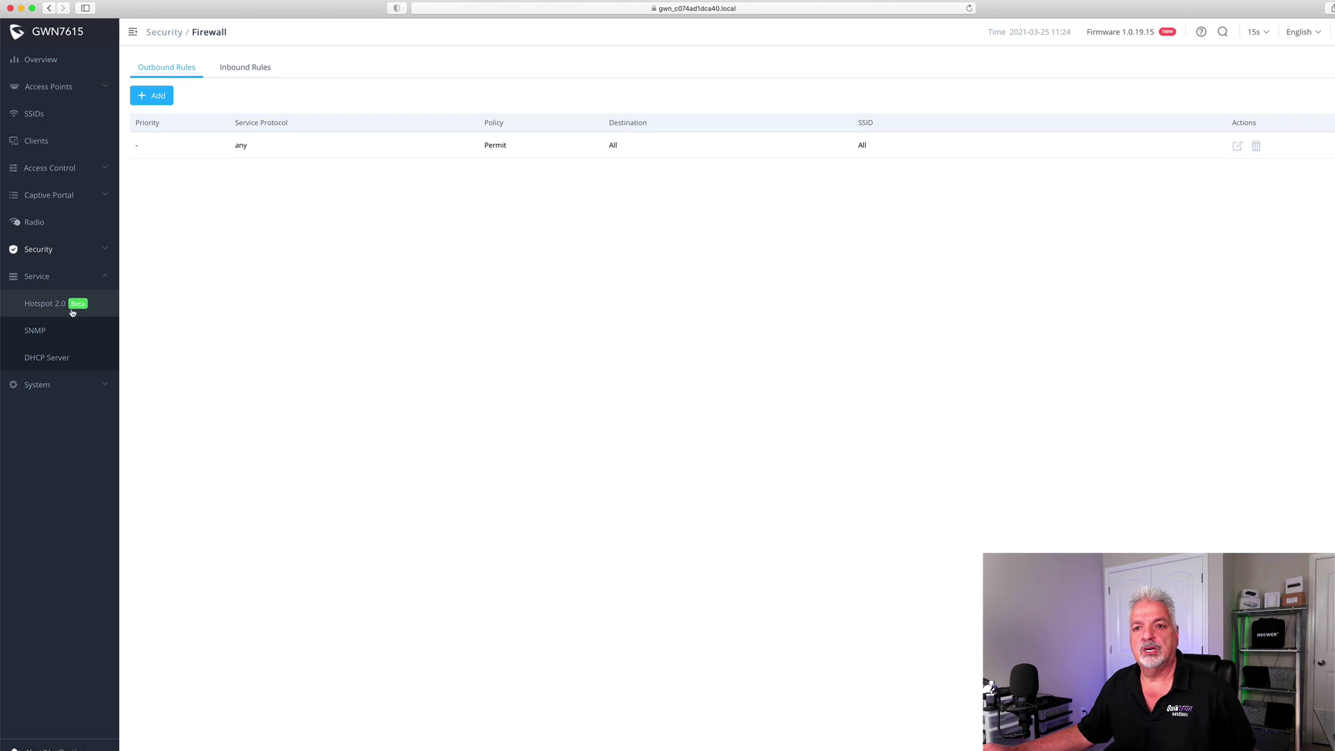
click(21, 310)
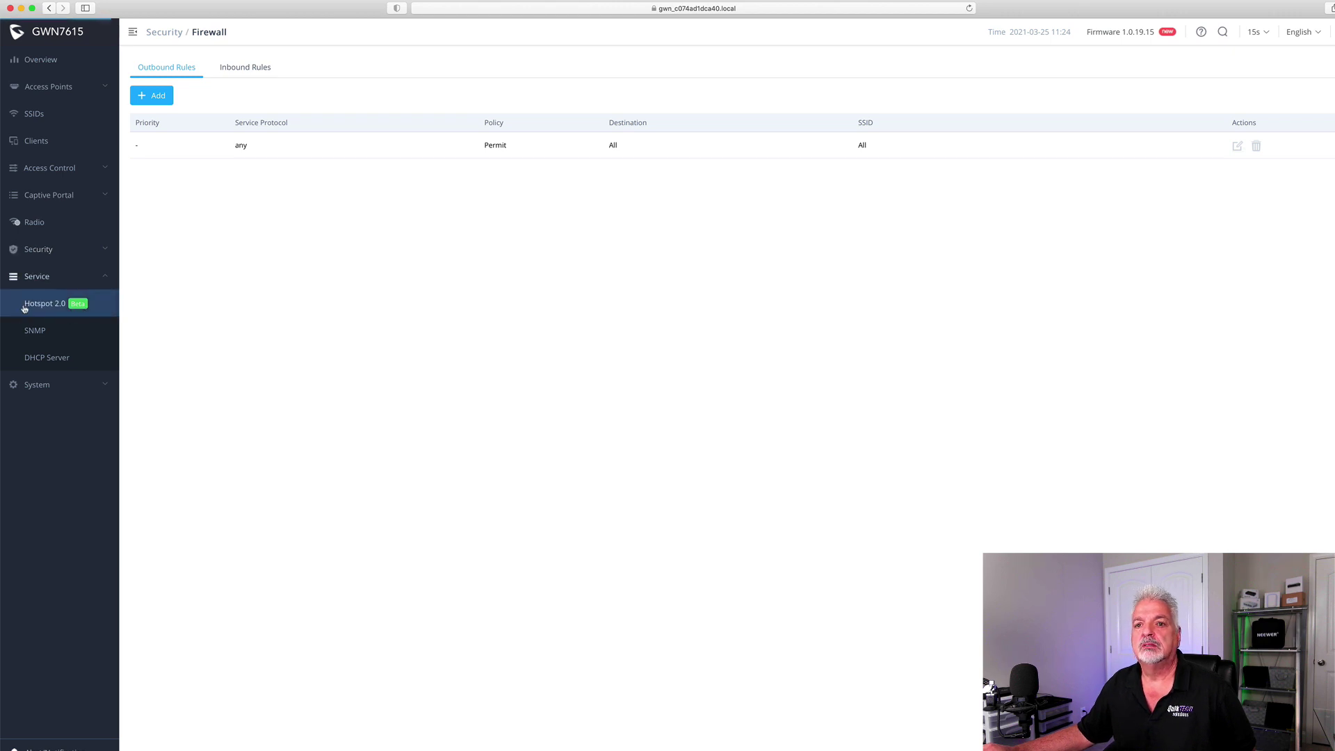
click(28, 334)
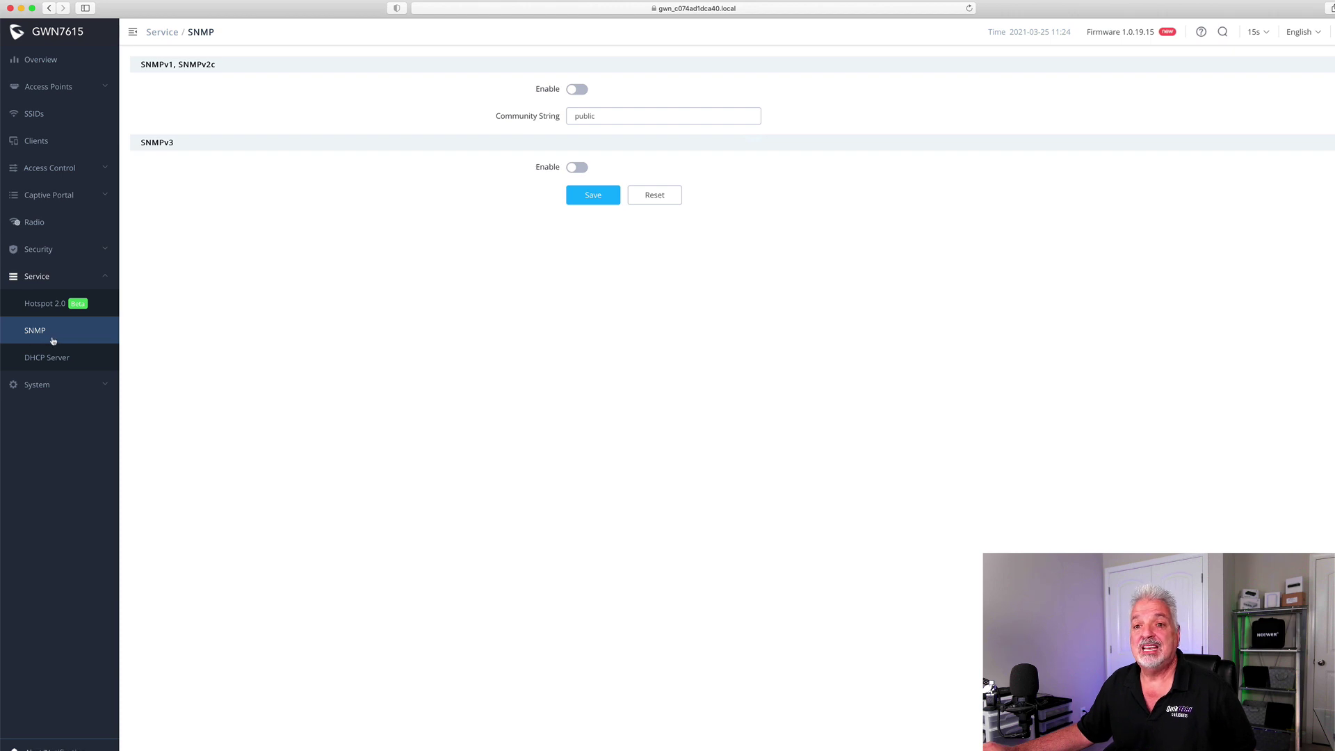
click(47, 358)
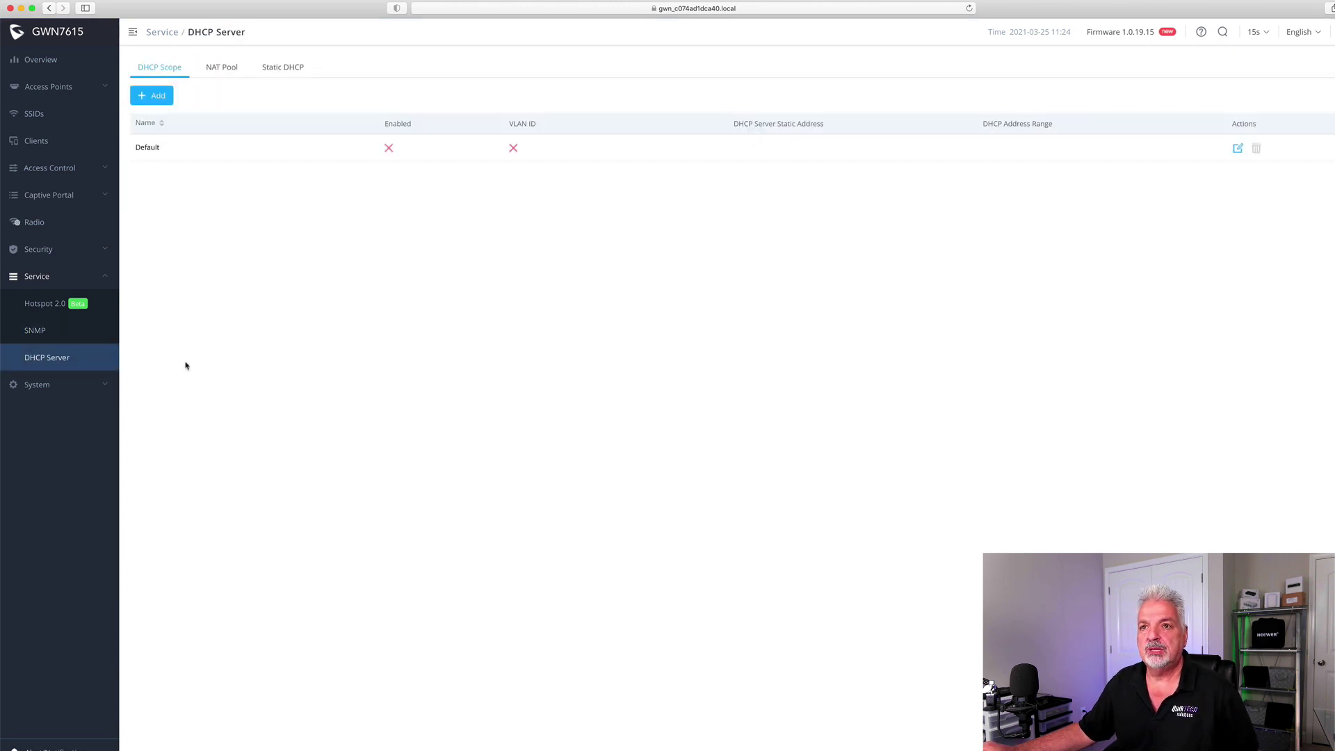
click(32, 389)
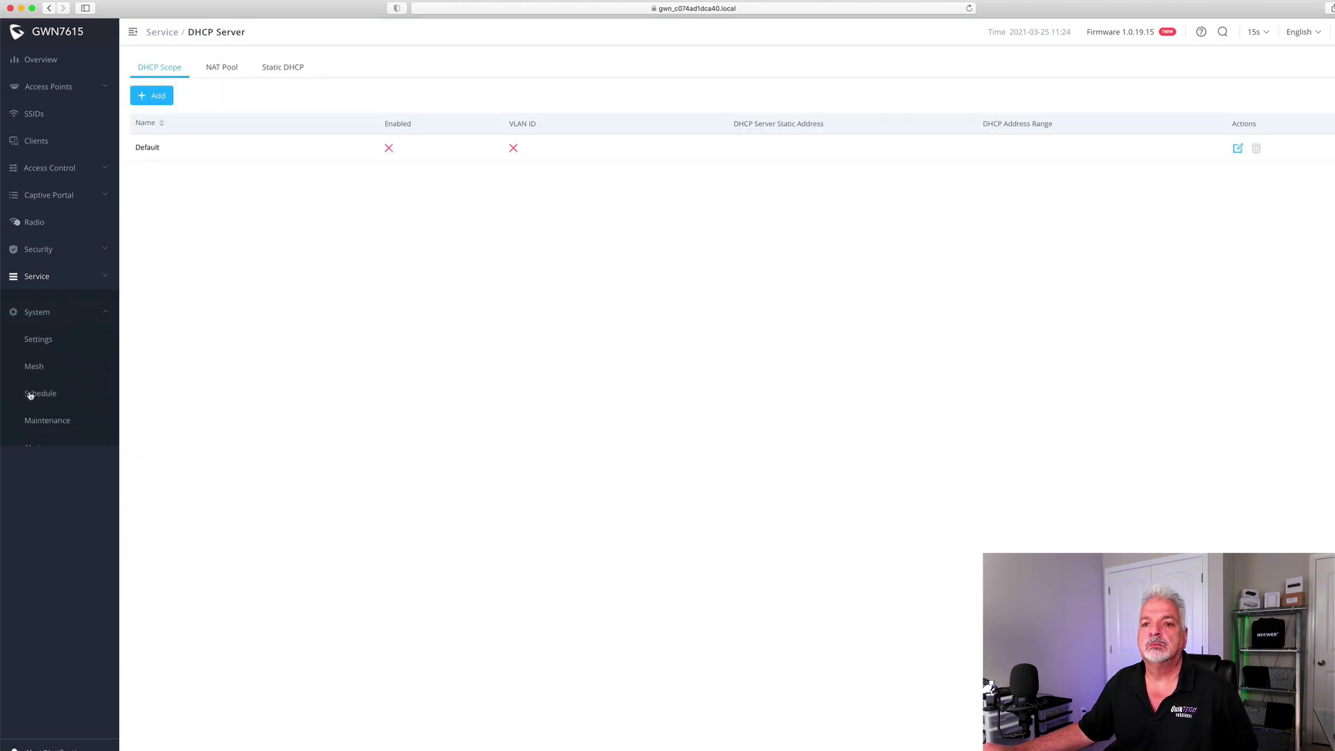
Check System Settings, leaving the LED on Always on, and view the Account password fields
click(39, 330)
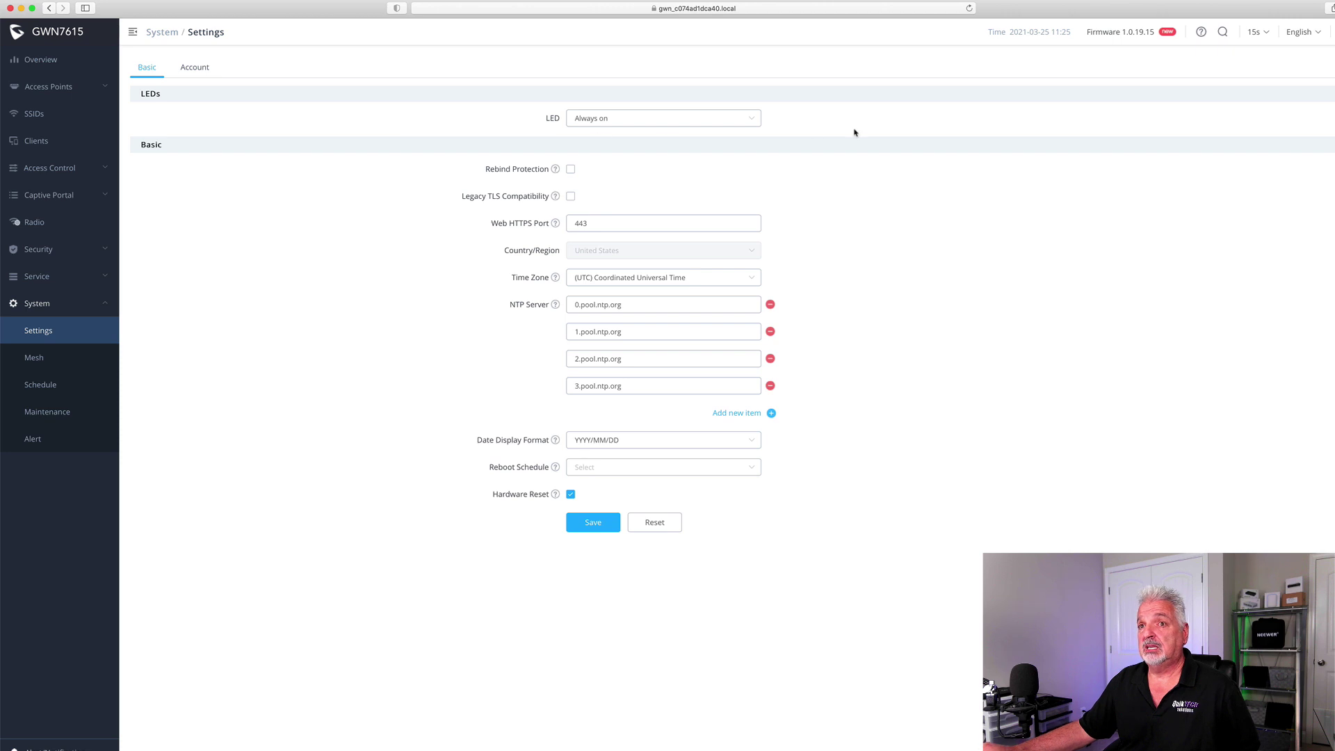
click(754, 120)
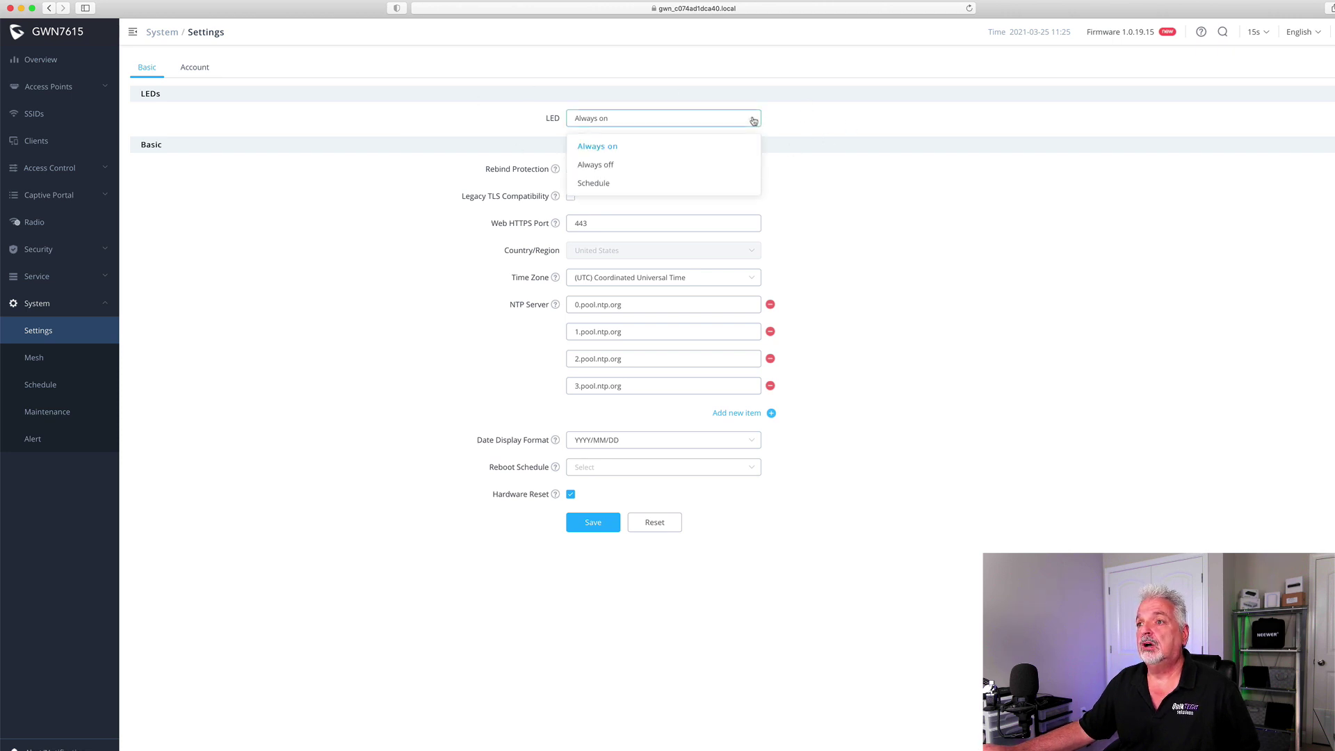
click(754, 121)
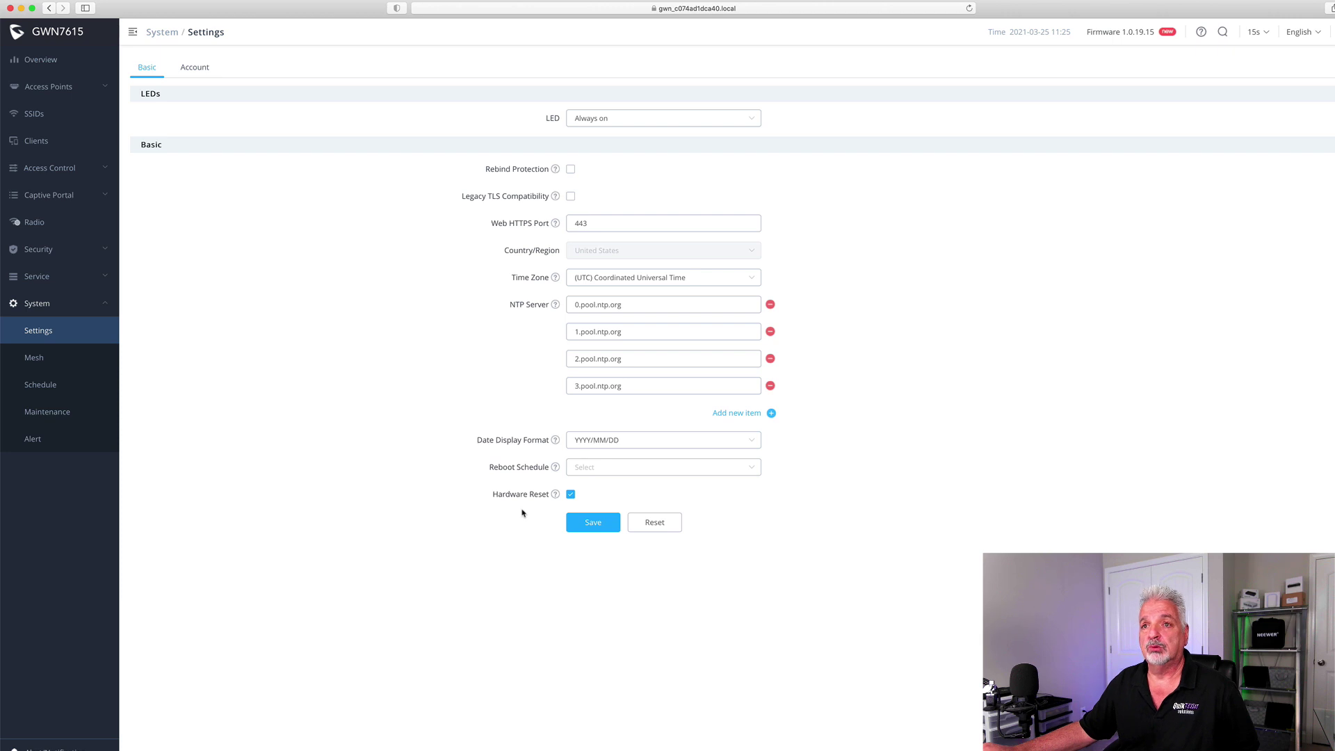
click(193, 70)
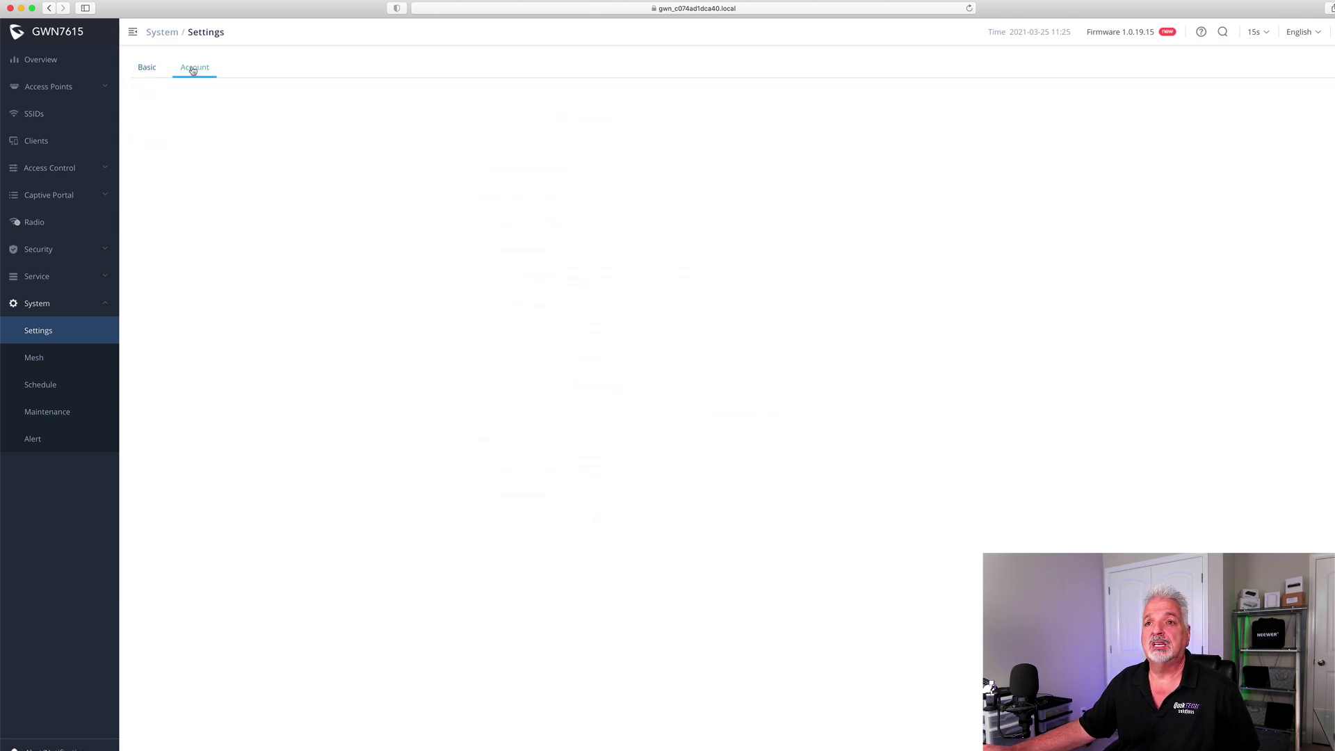
click(590, 95)
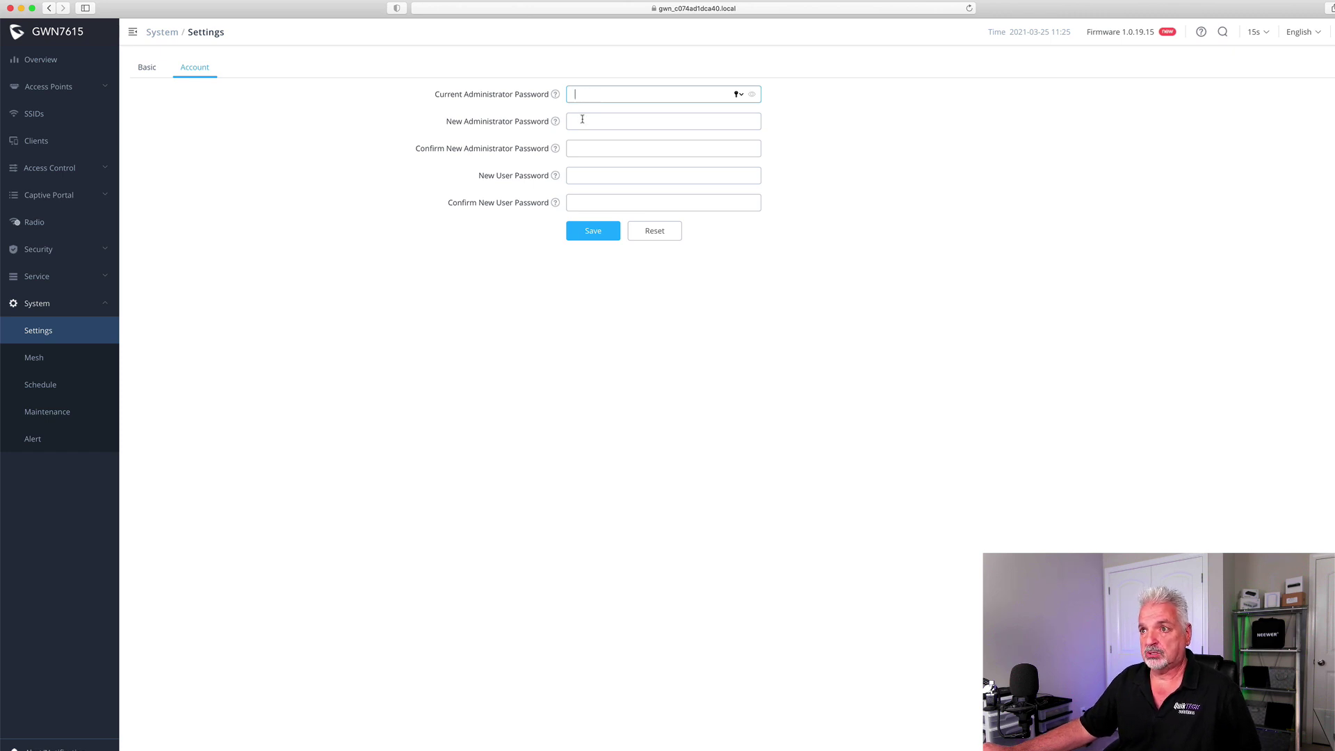
click(585, 121)
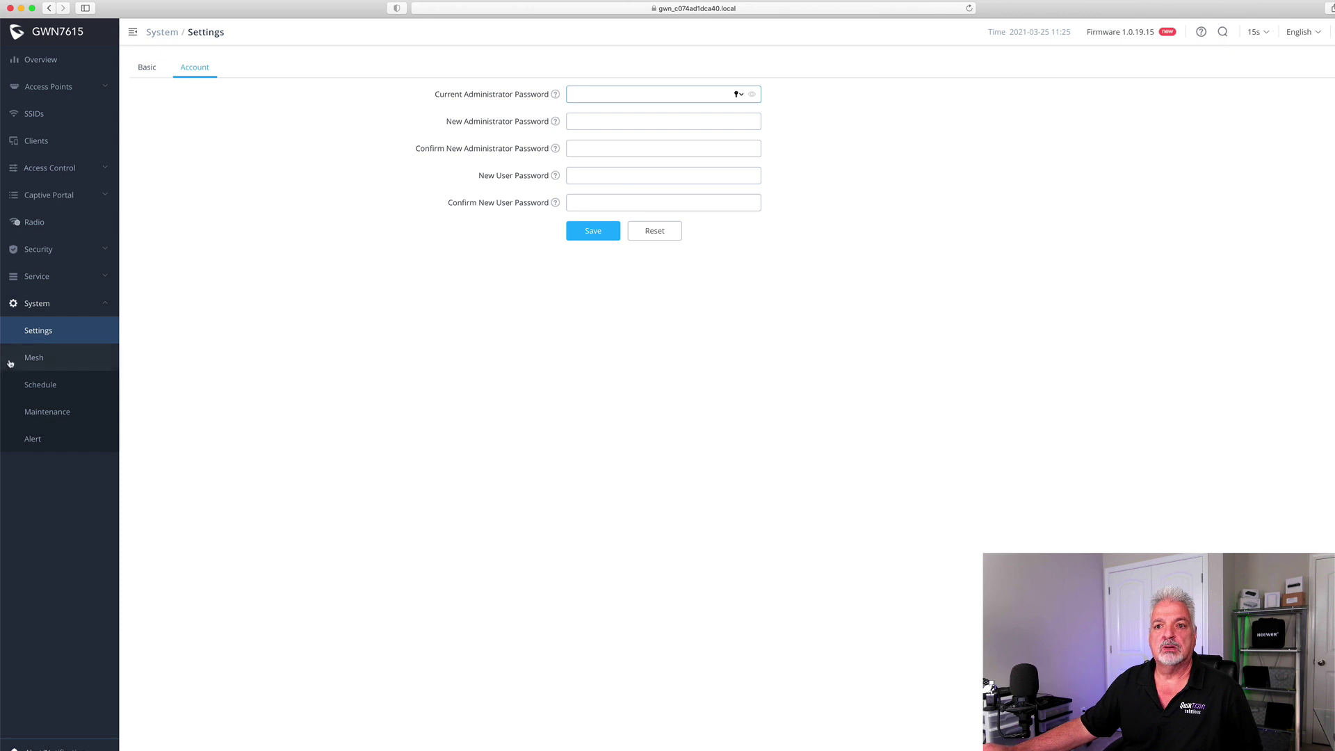
Visit the Mesh, Schedule and Maintenance upgrade pages
click(46, 359)
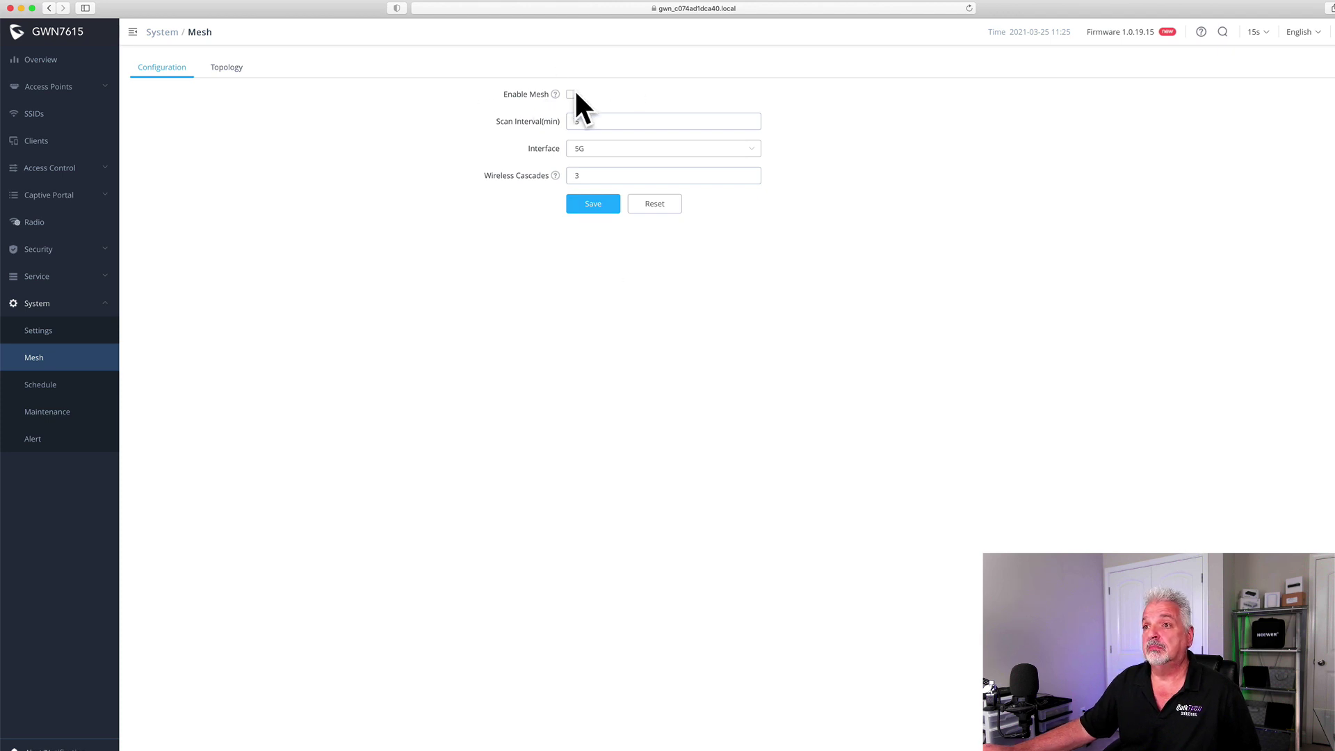
click(42, 384)
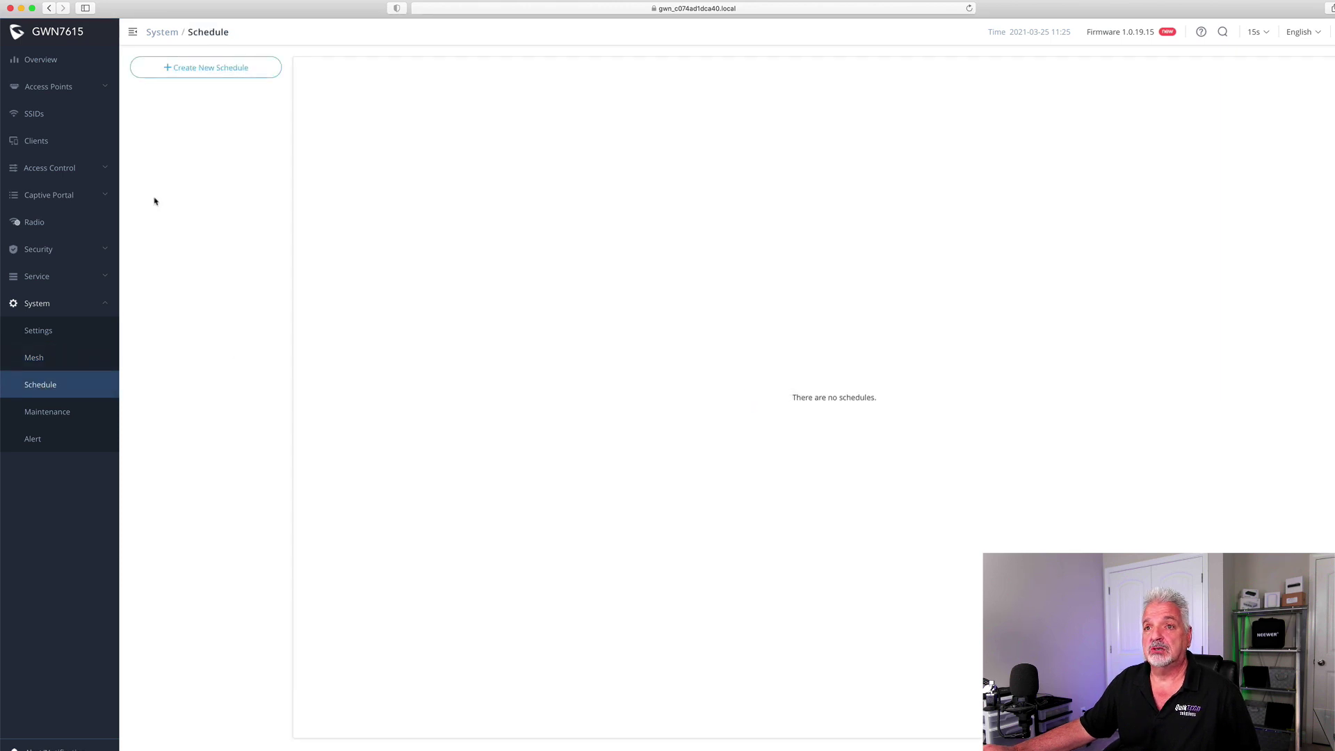
click(64, 413)
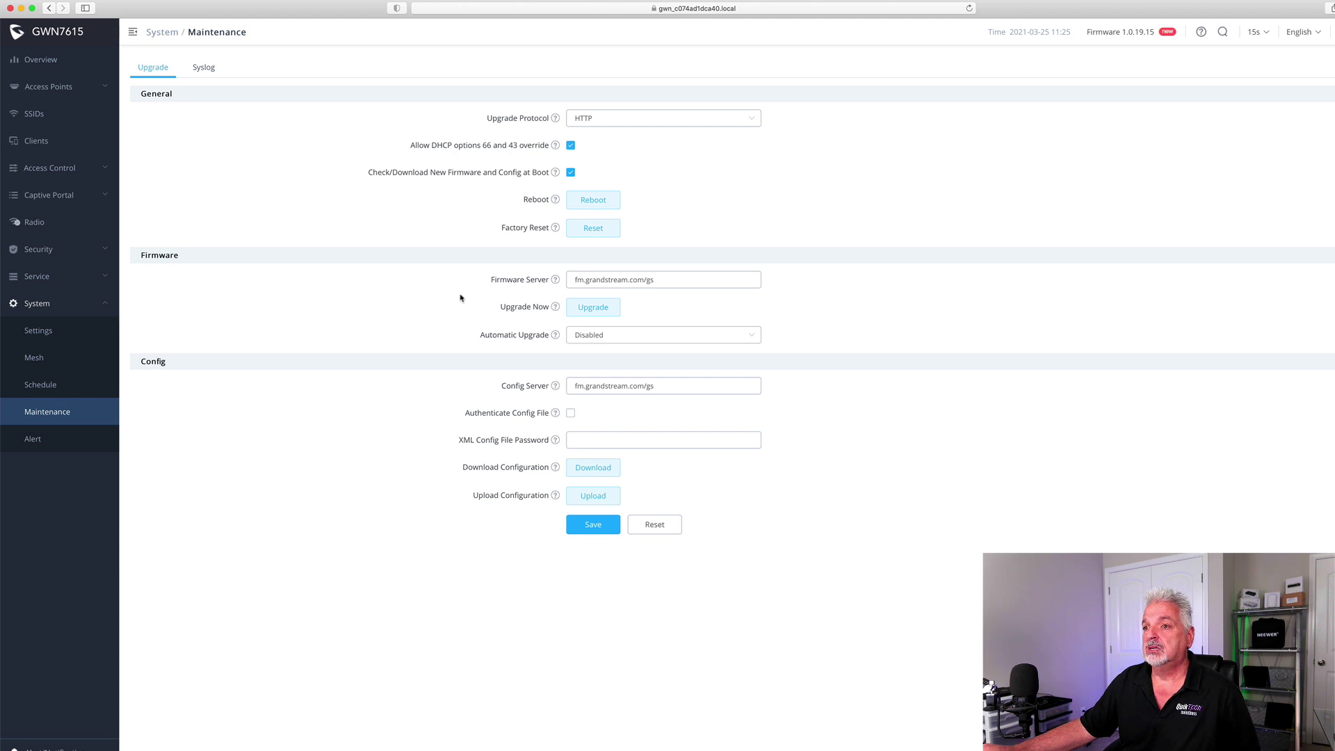
Change the firmware server to firmware.grandstream.com, save it, and apply the pending changes
triple_click(646, 279)
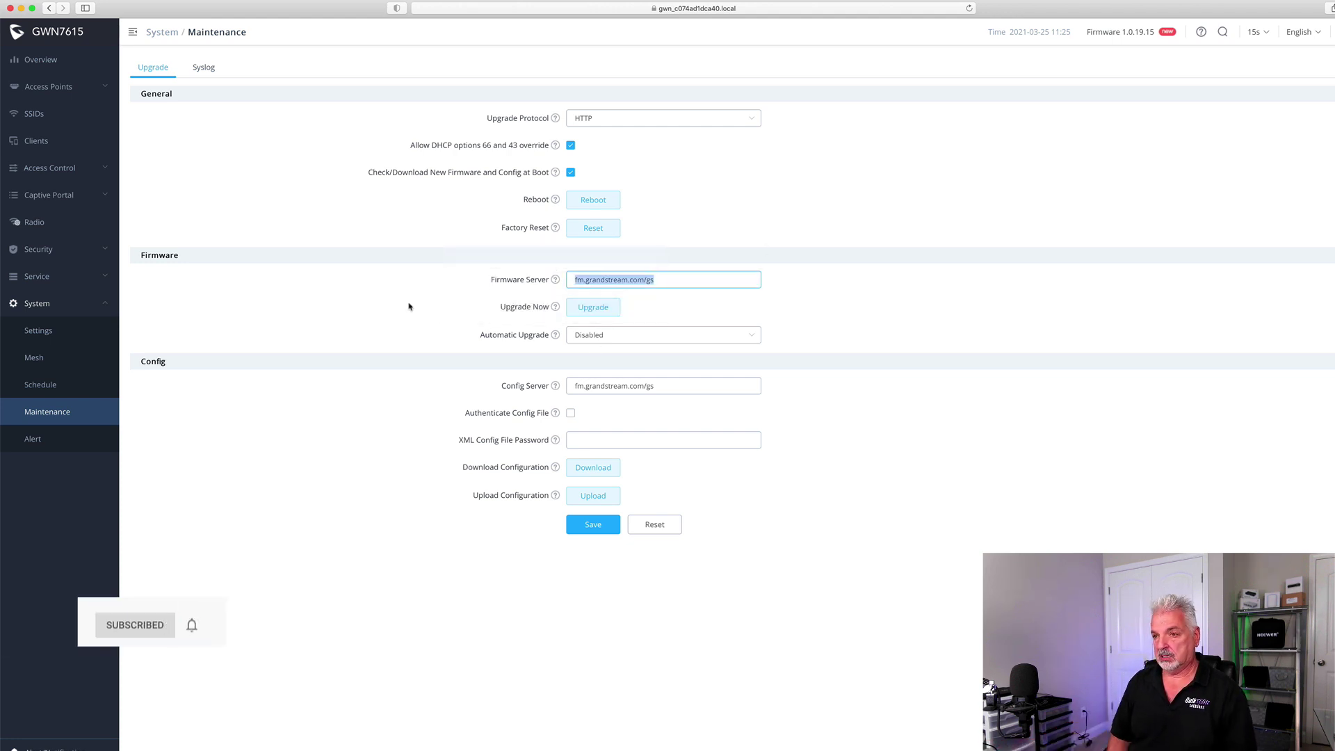
text(fir)
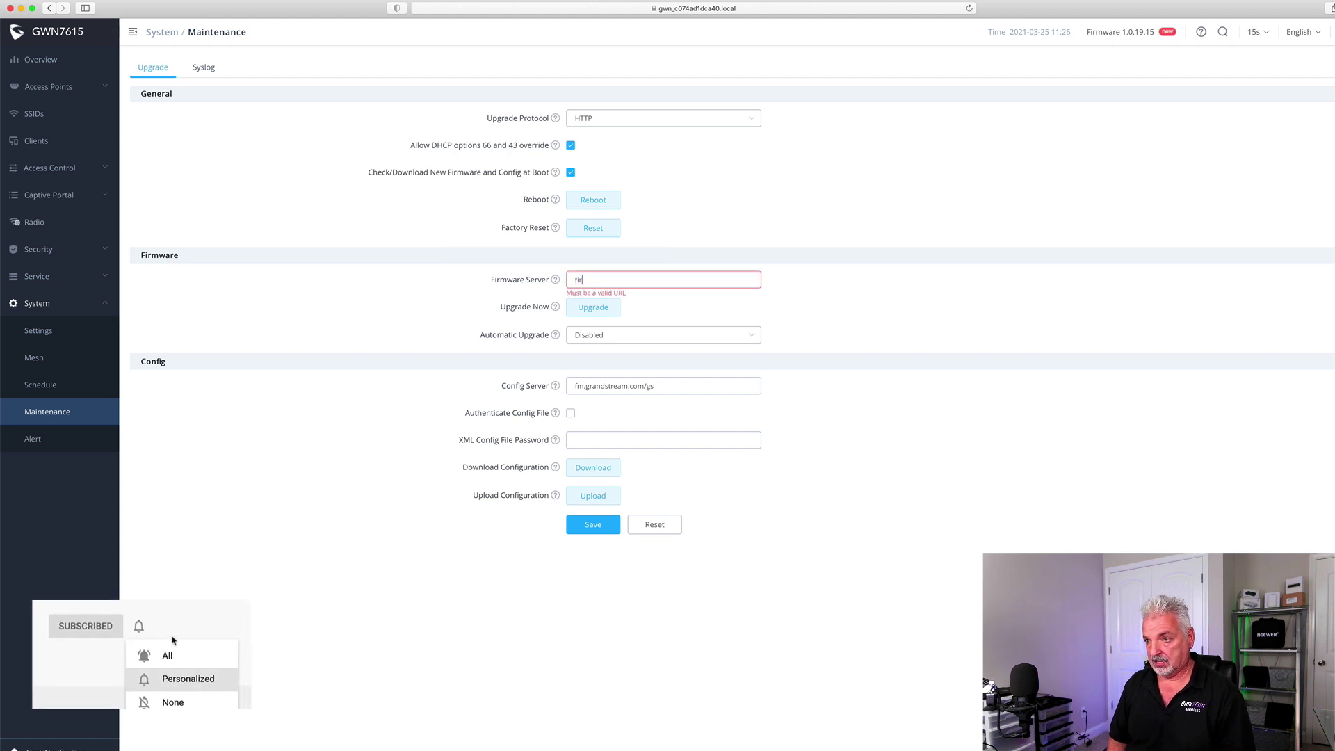
text(mw)
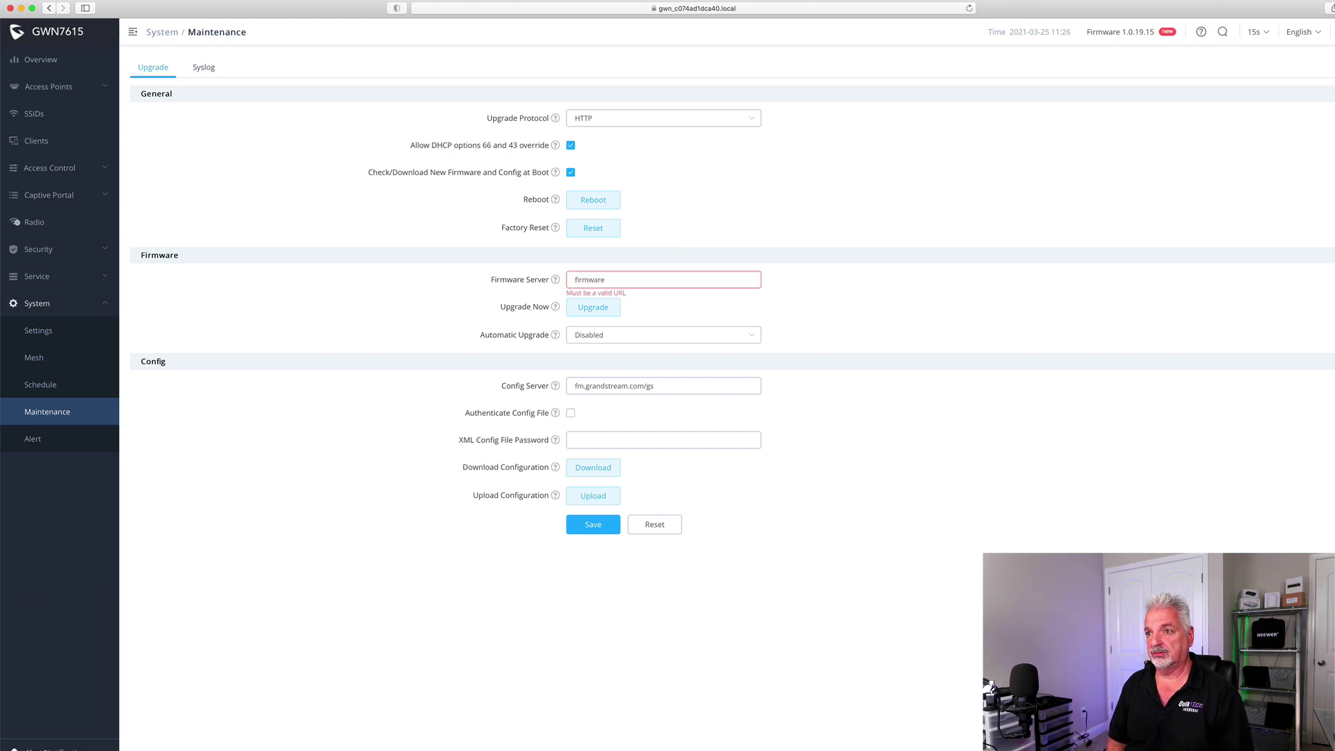
text(are)
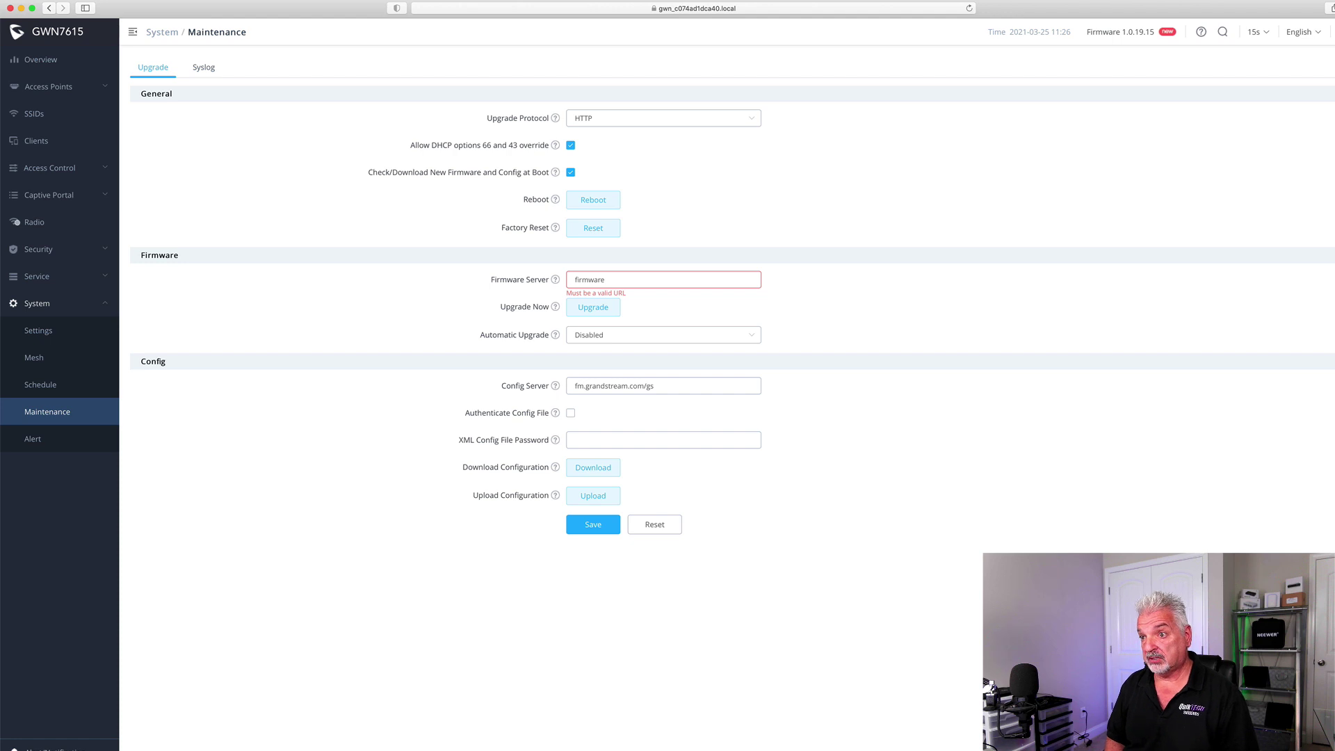
text(.grandstr)
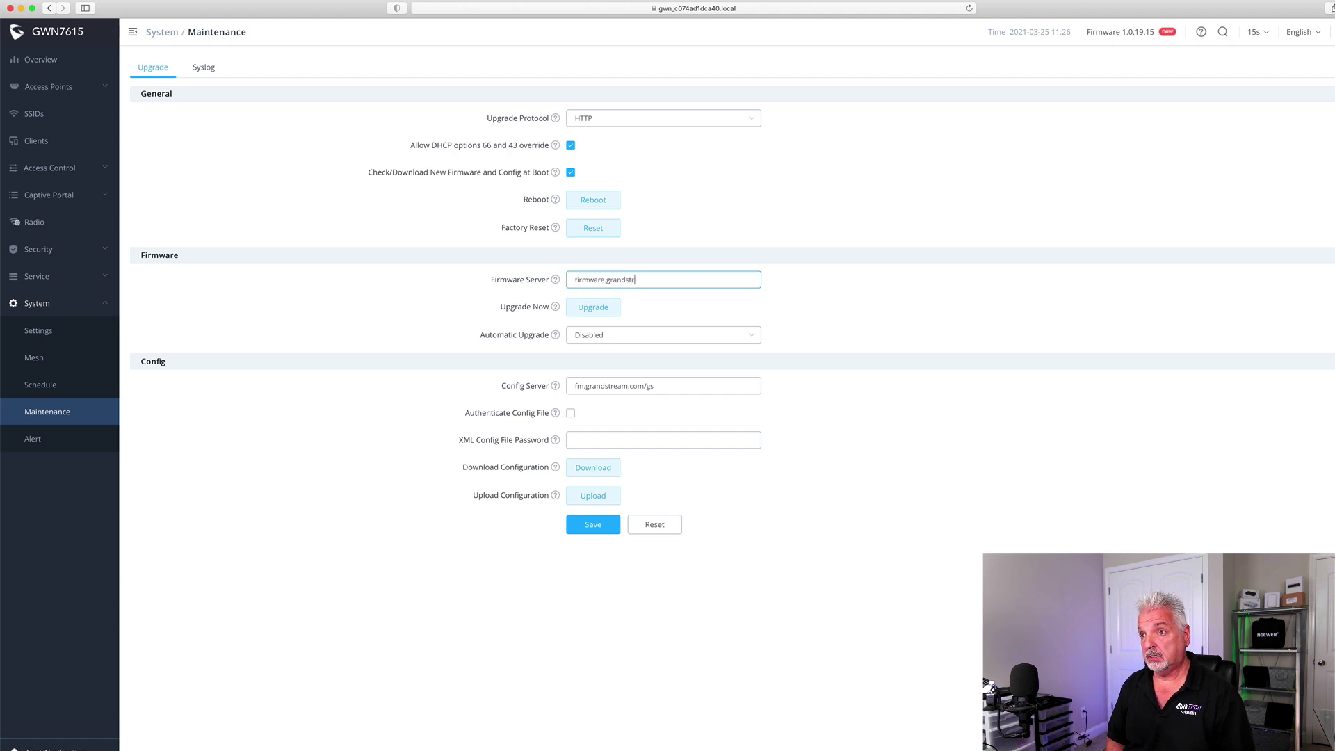
text(eam.com)
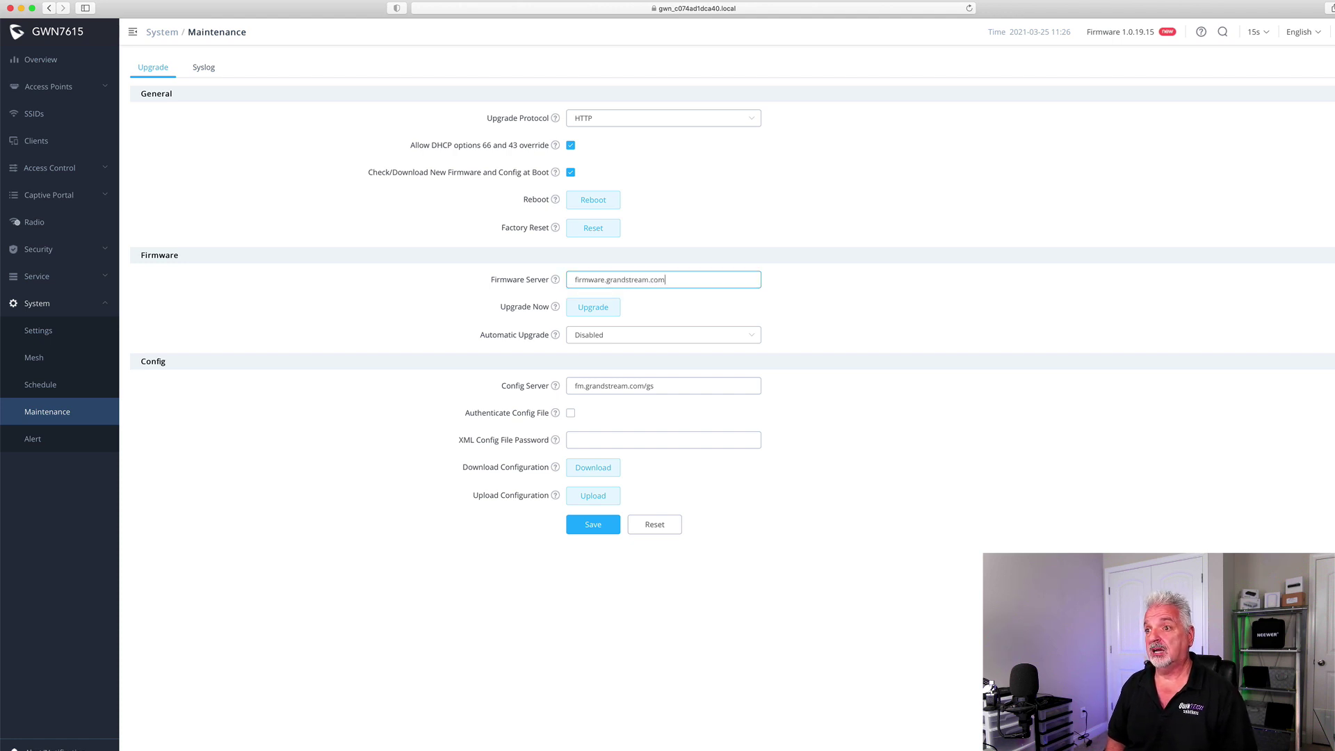
click(598, 529)
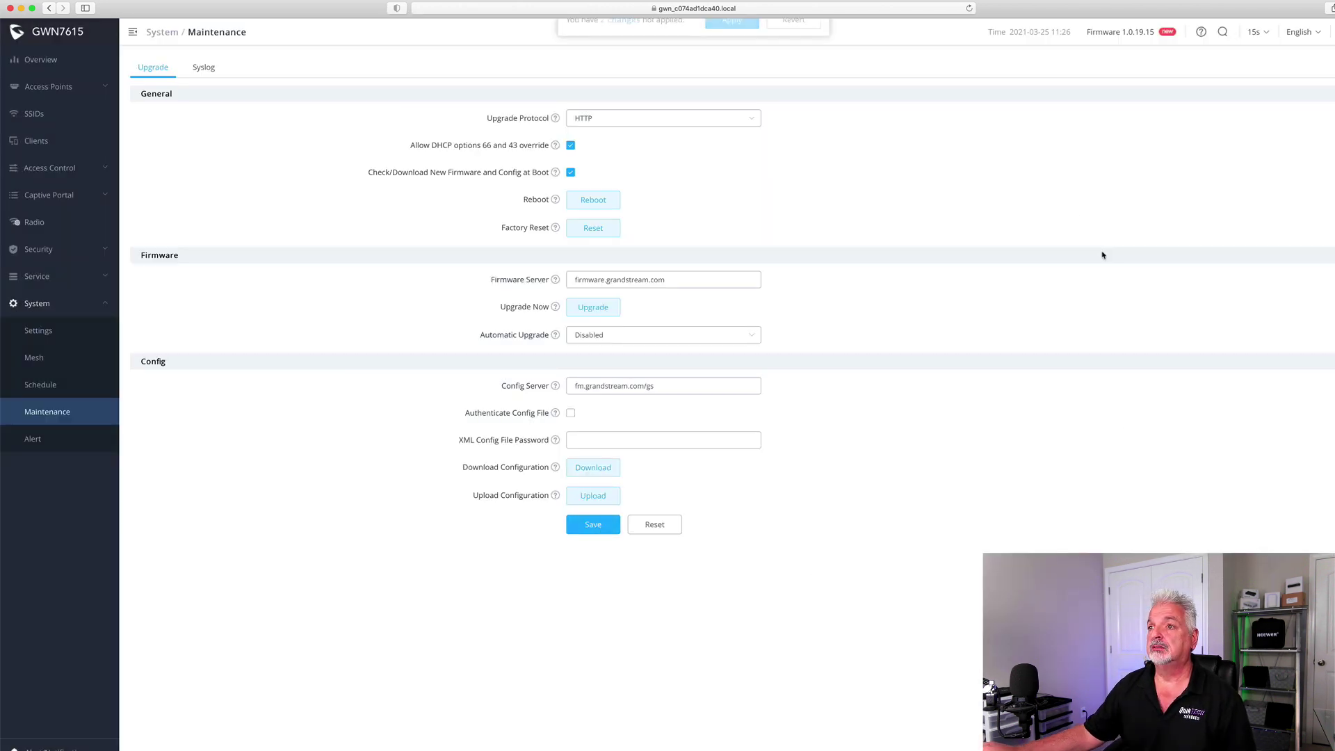
click(731, 41)
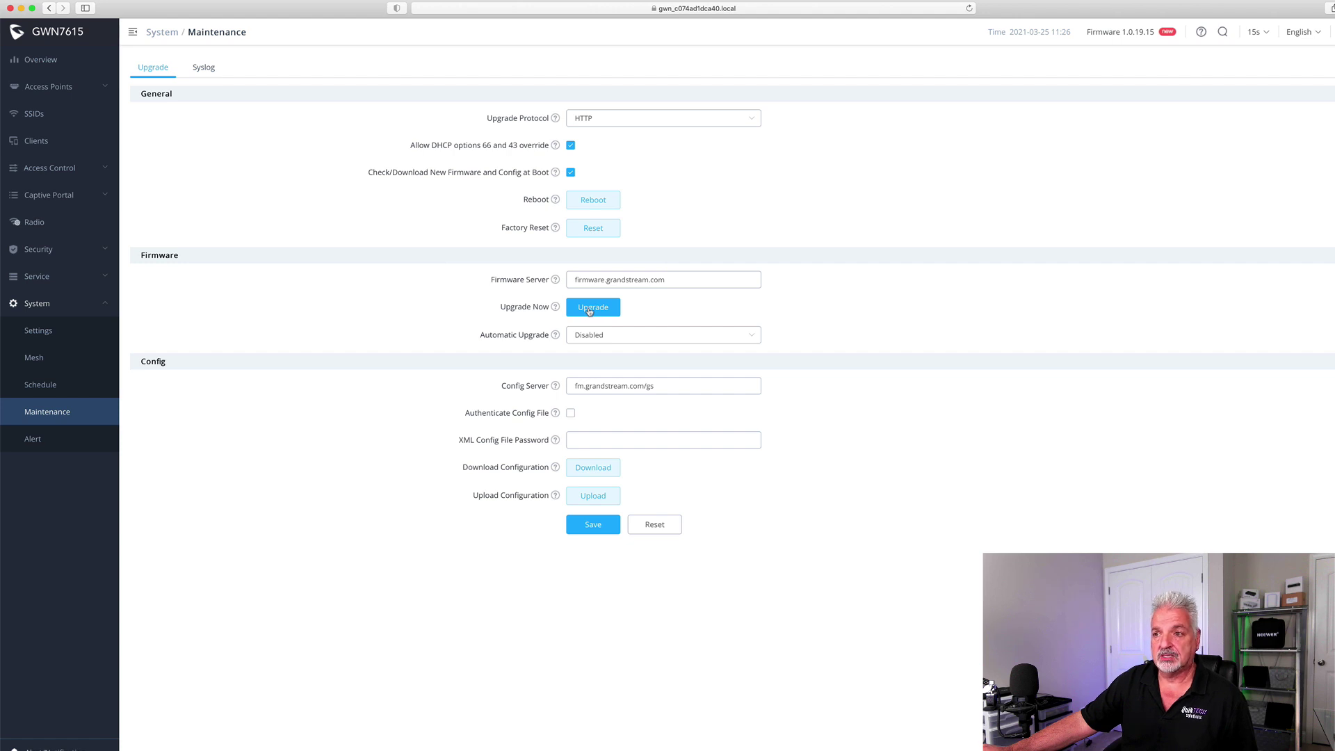
Start and confirm the firmware upgrade, then look over the Syslog settings
click(590, 309)
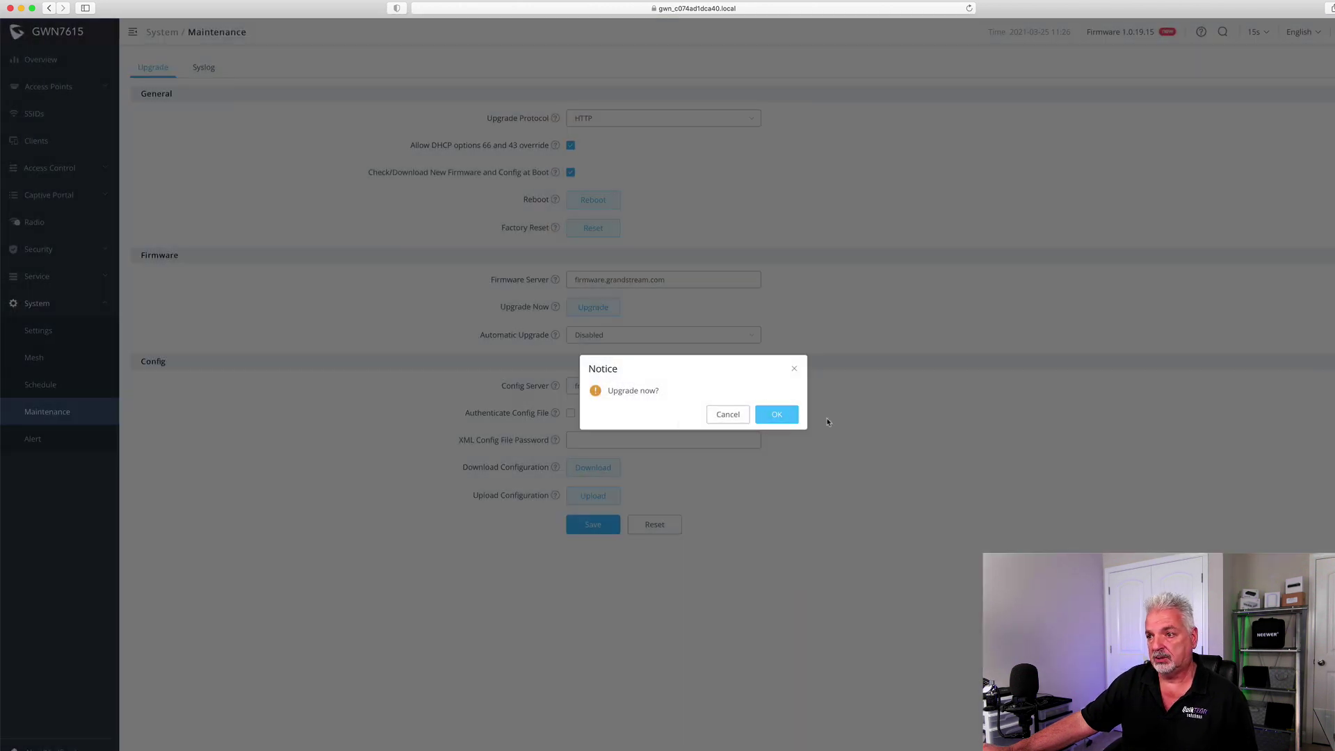
click(778, 415)
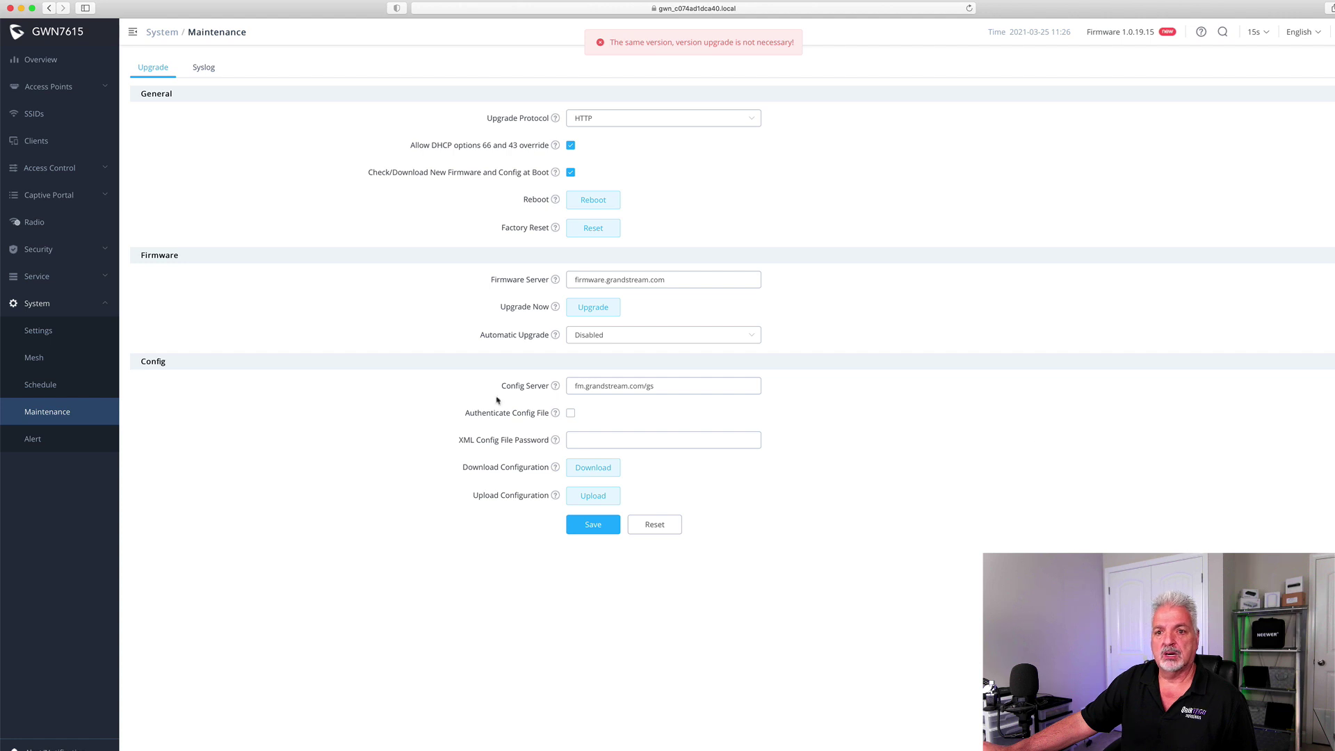
click(203, 67)
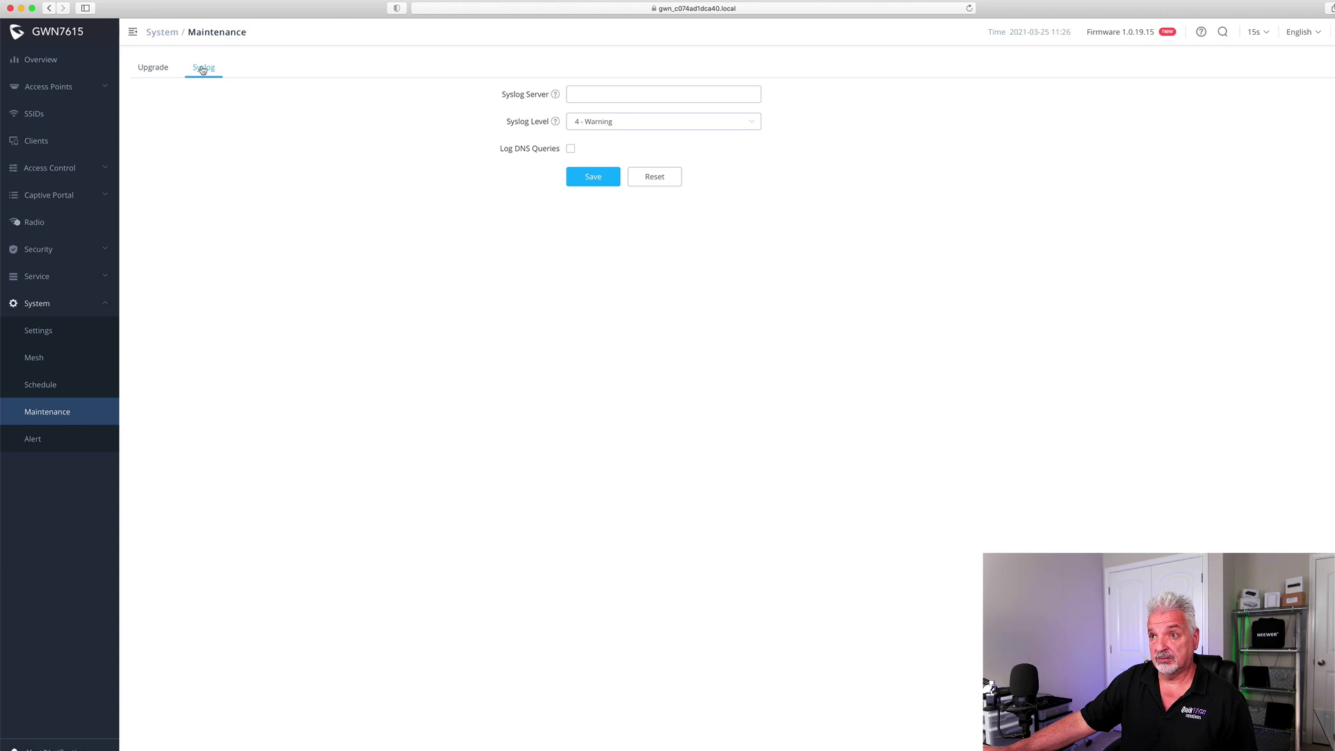
Review which events can trigger alerts, then return to the Overview dashboard
click(35, 439)
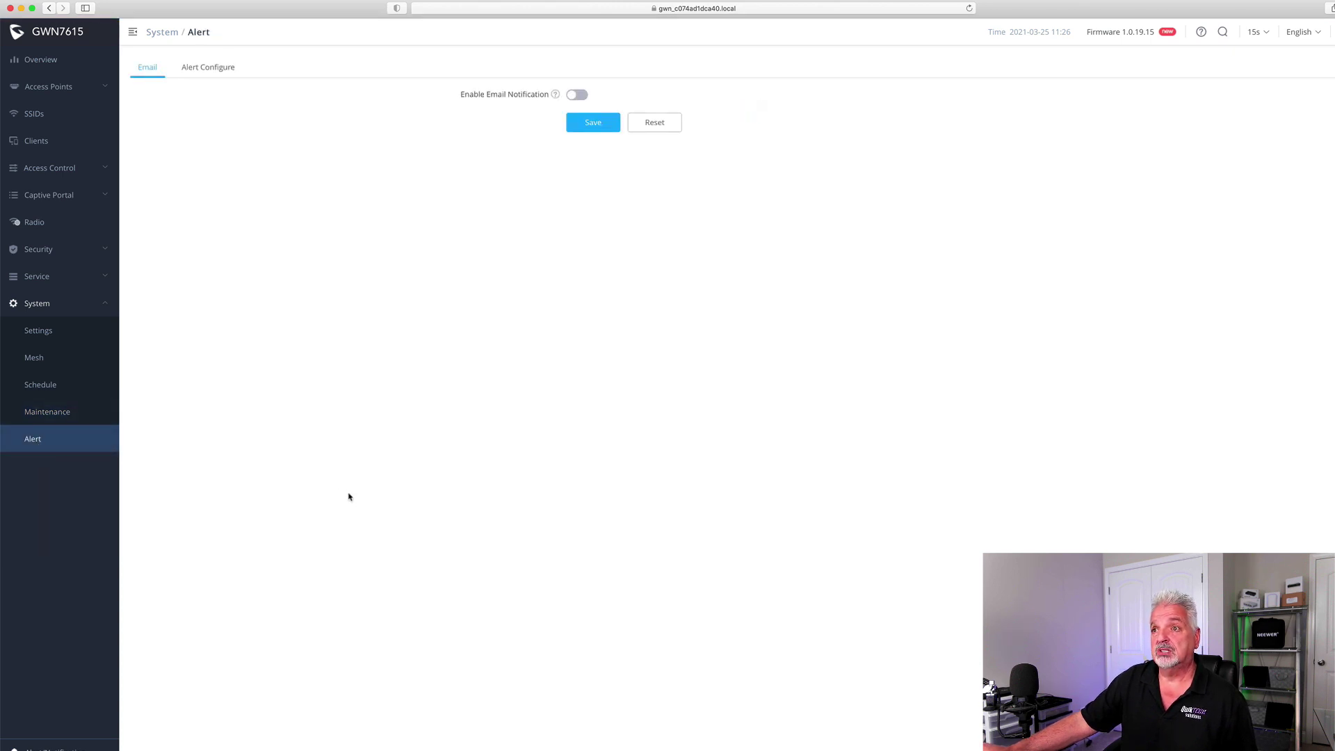
click(206, 66)
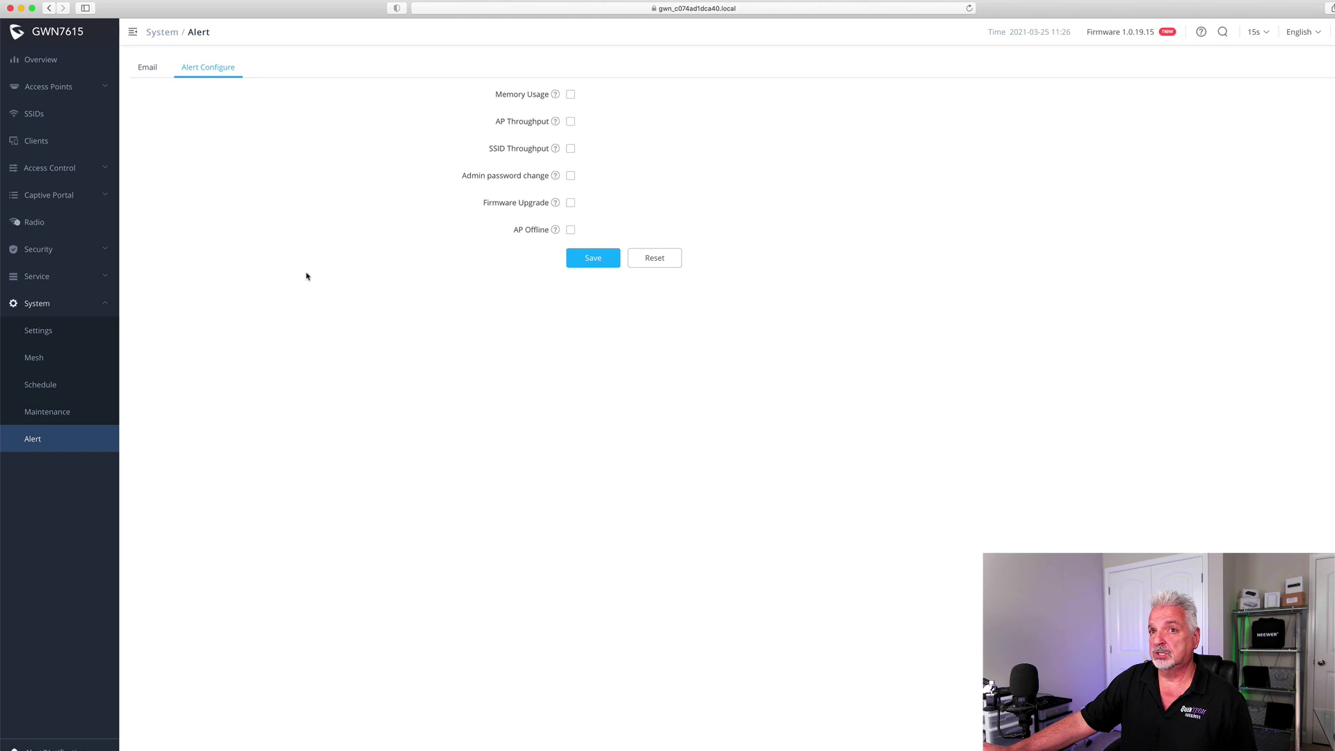
click(41, 70)
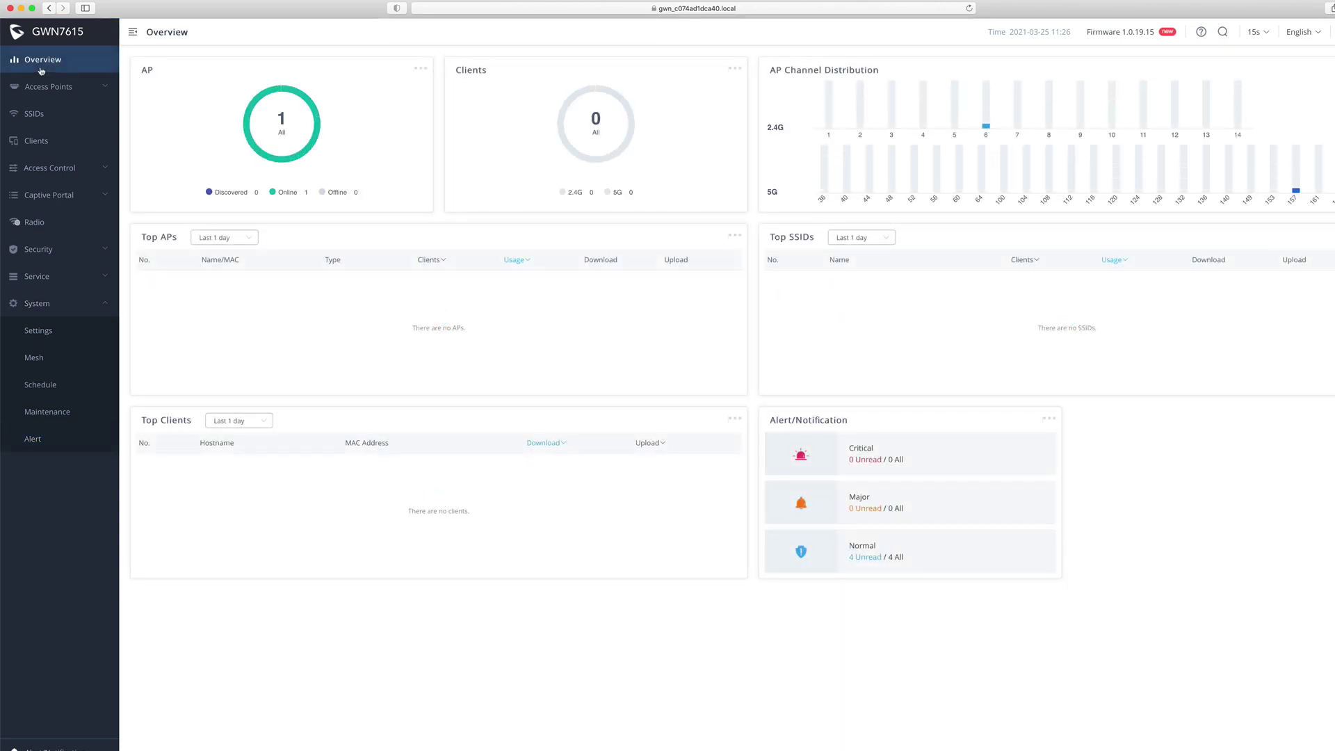